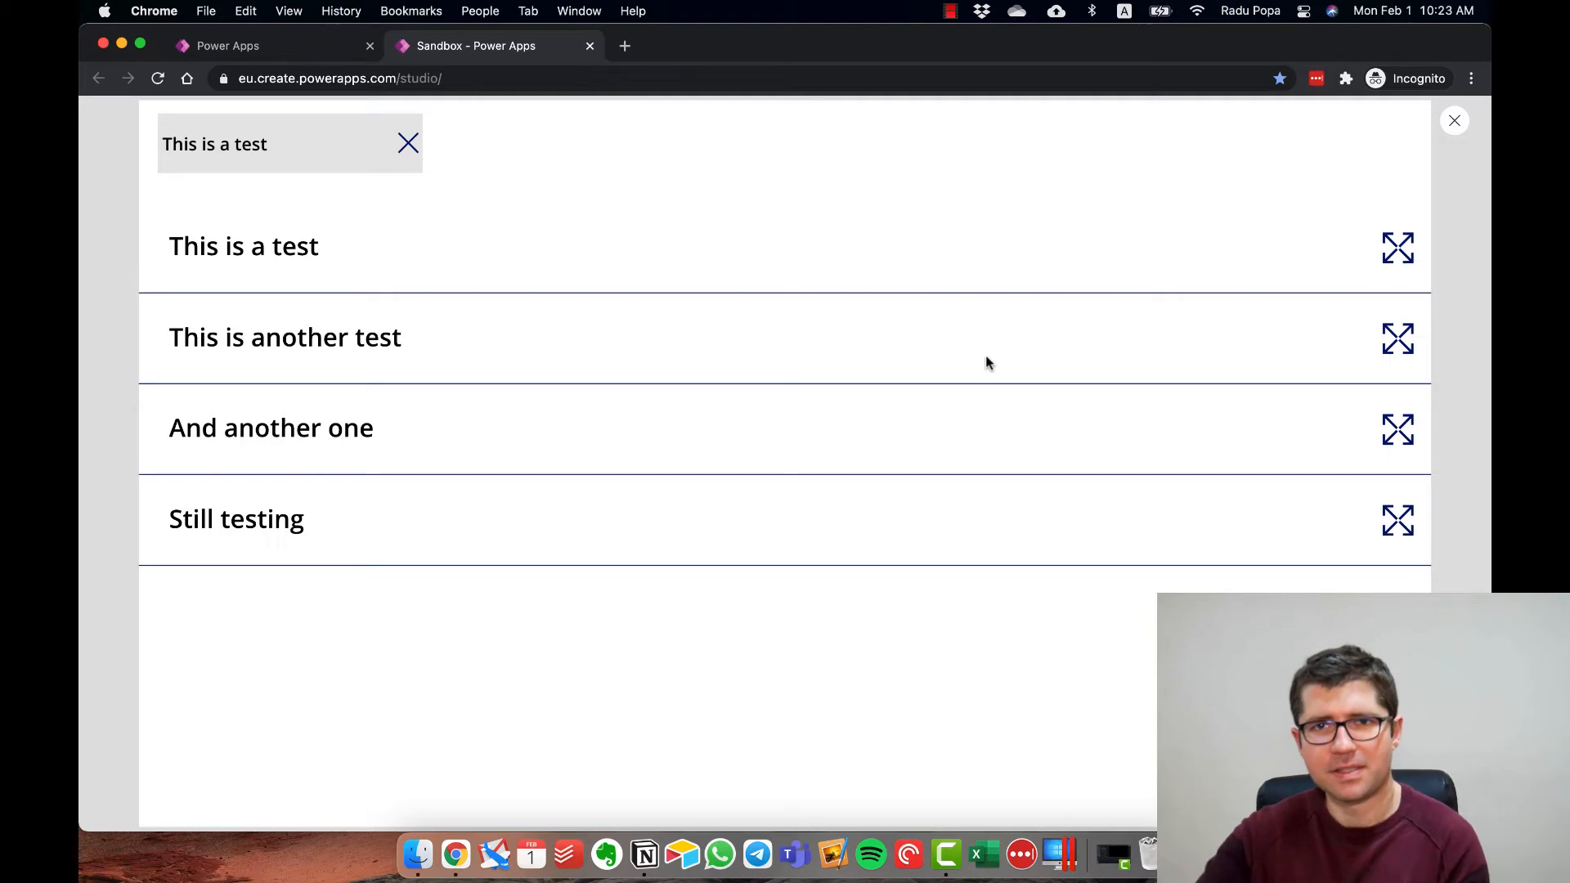
# - Open tabs for "This is another test" and "And another one" in the running app preview, and return to the editor canvas
pyautogui.click(1395, 338)
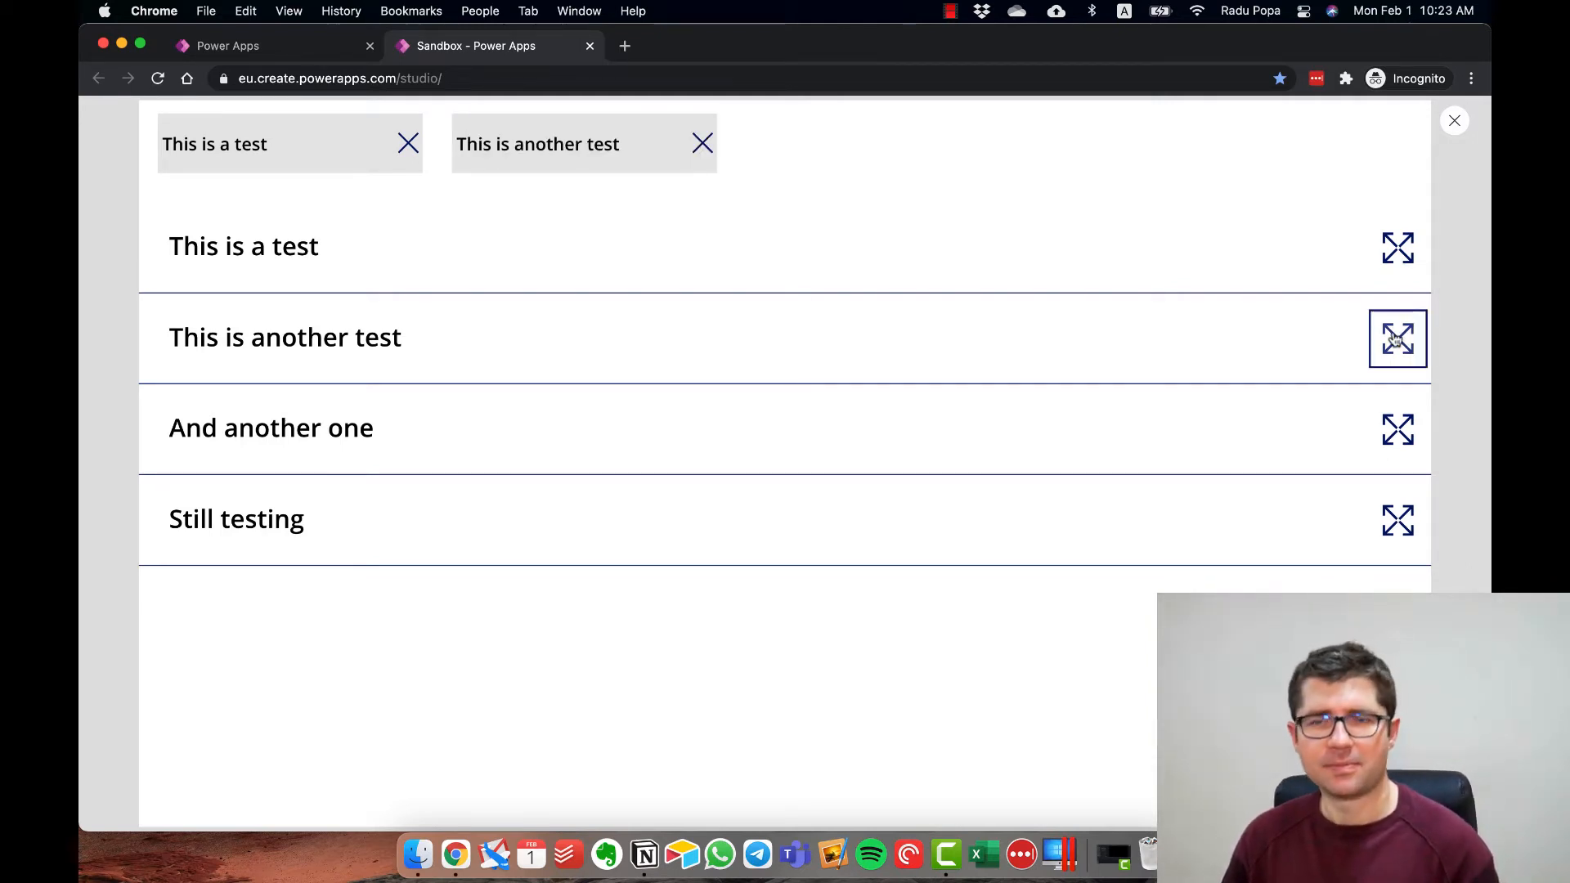
pyautogui.click(1396, 429)
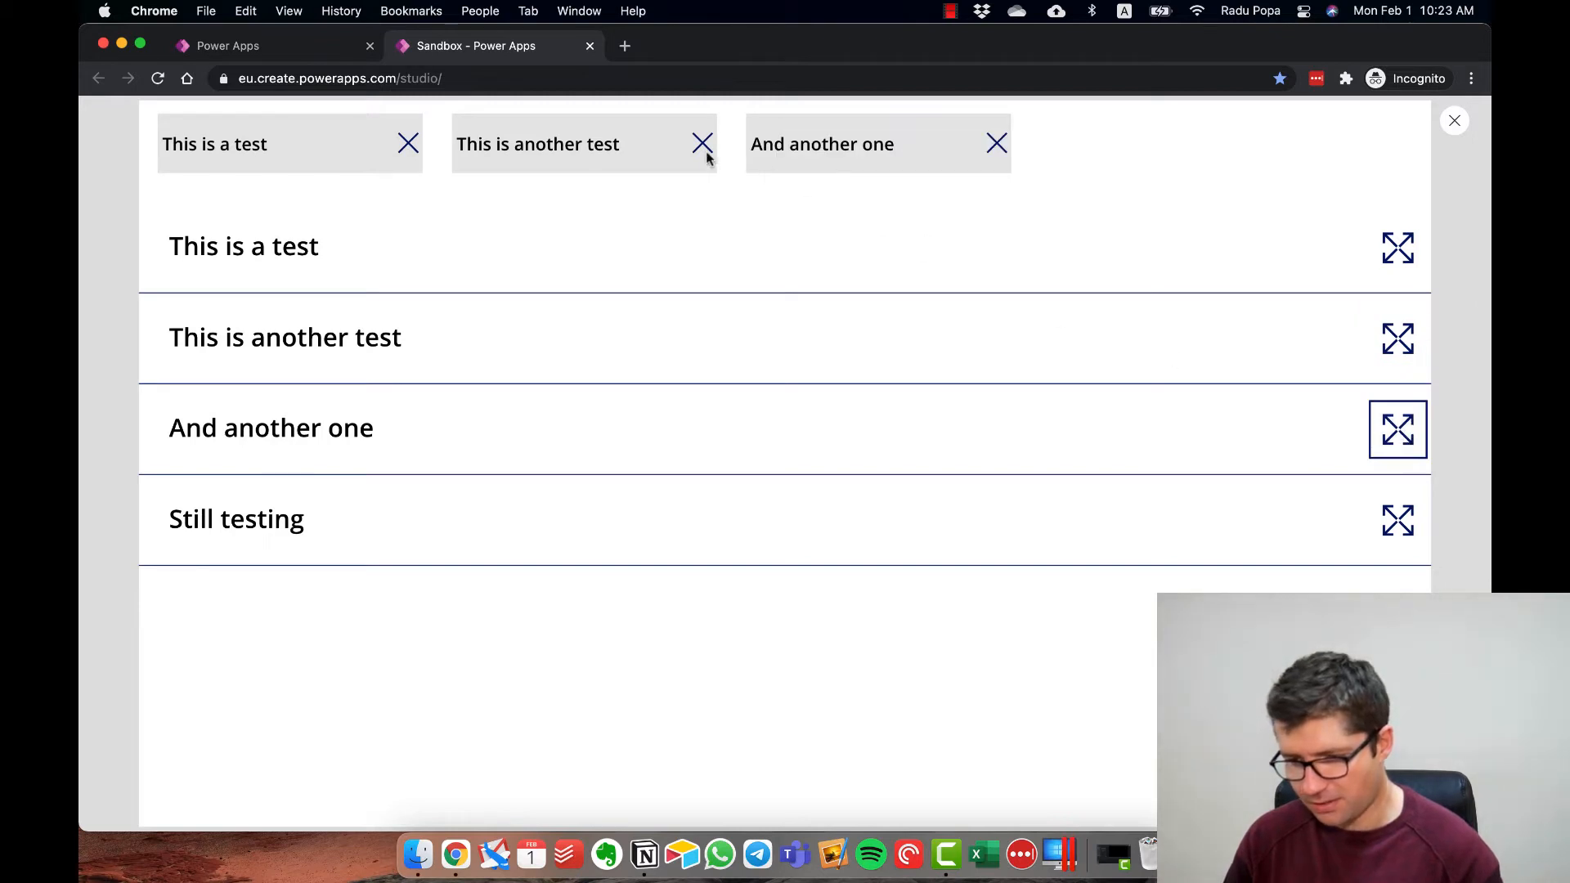
pyautogui.click(924, 146)
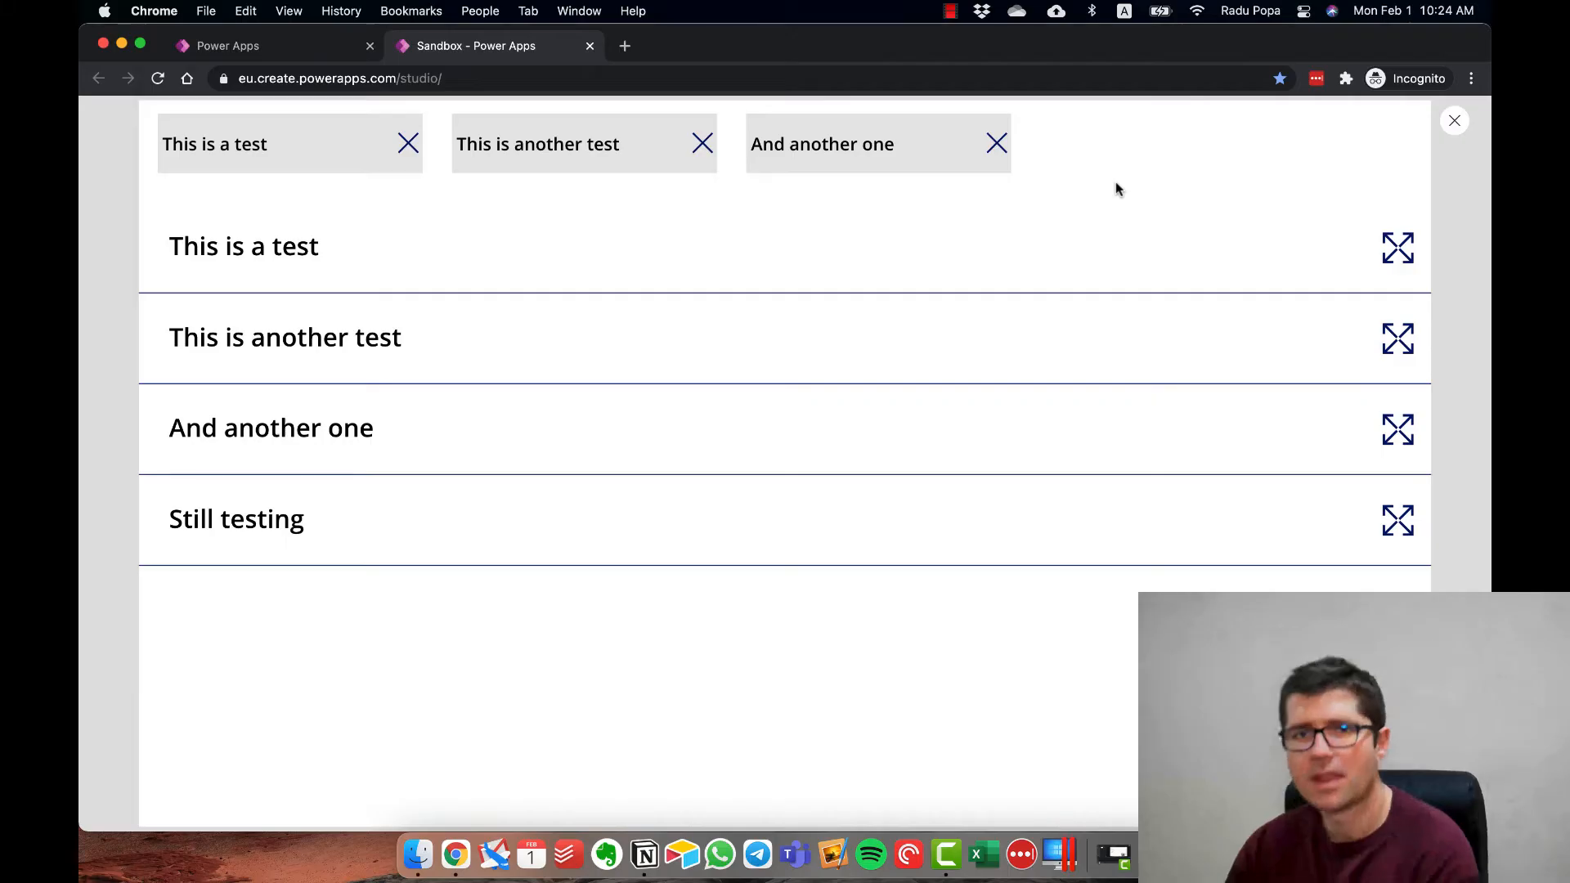
pyautogui.click(1454, 120)
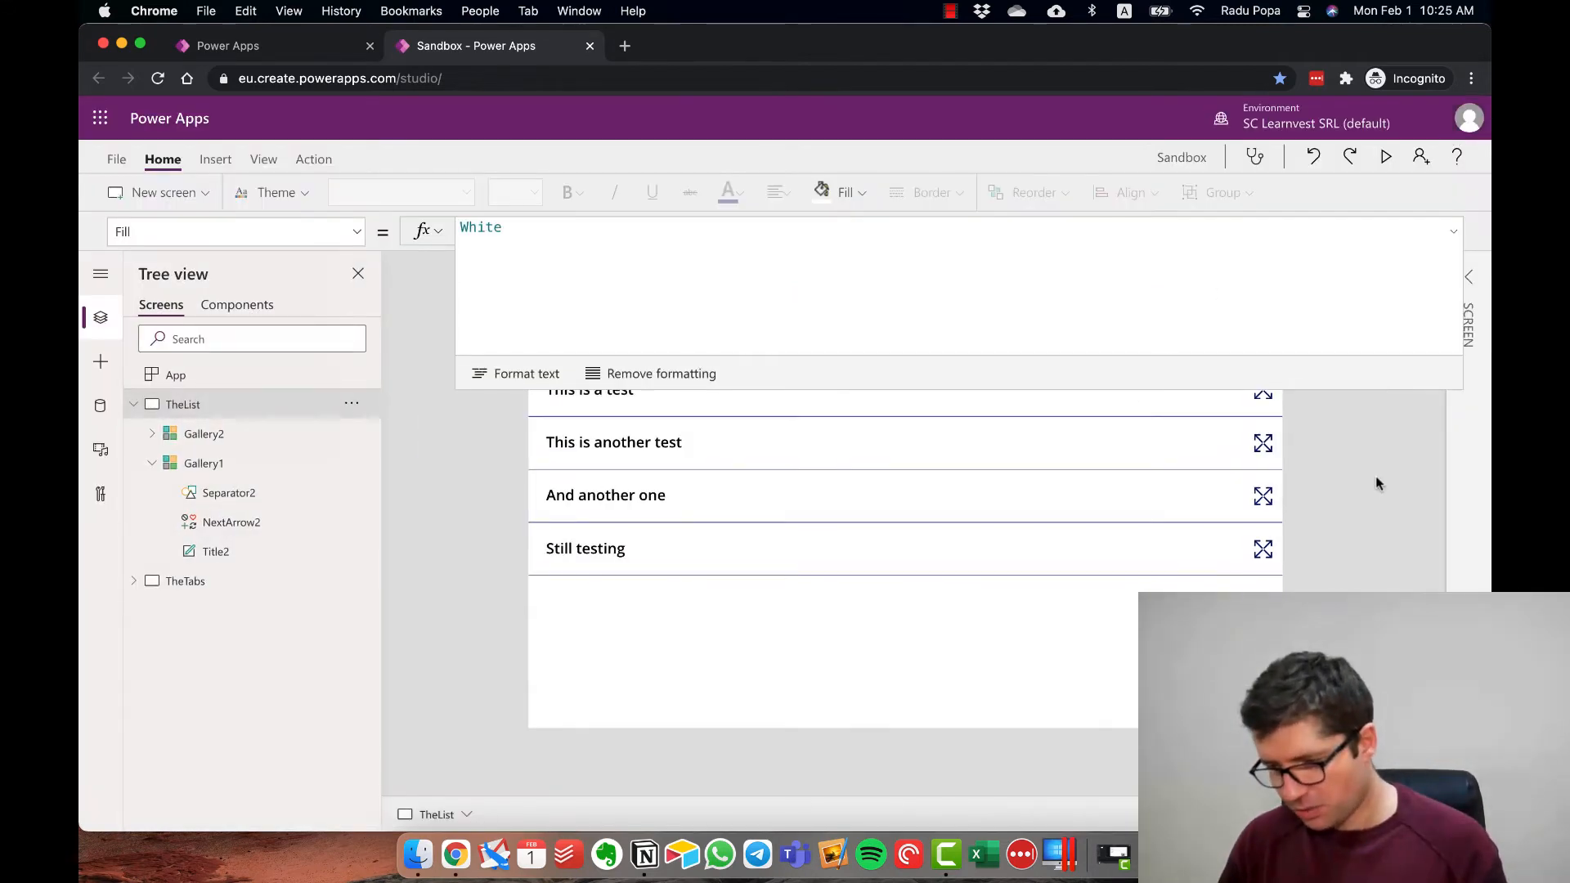
pyautogui.click(1454, 231)
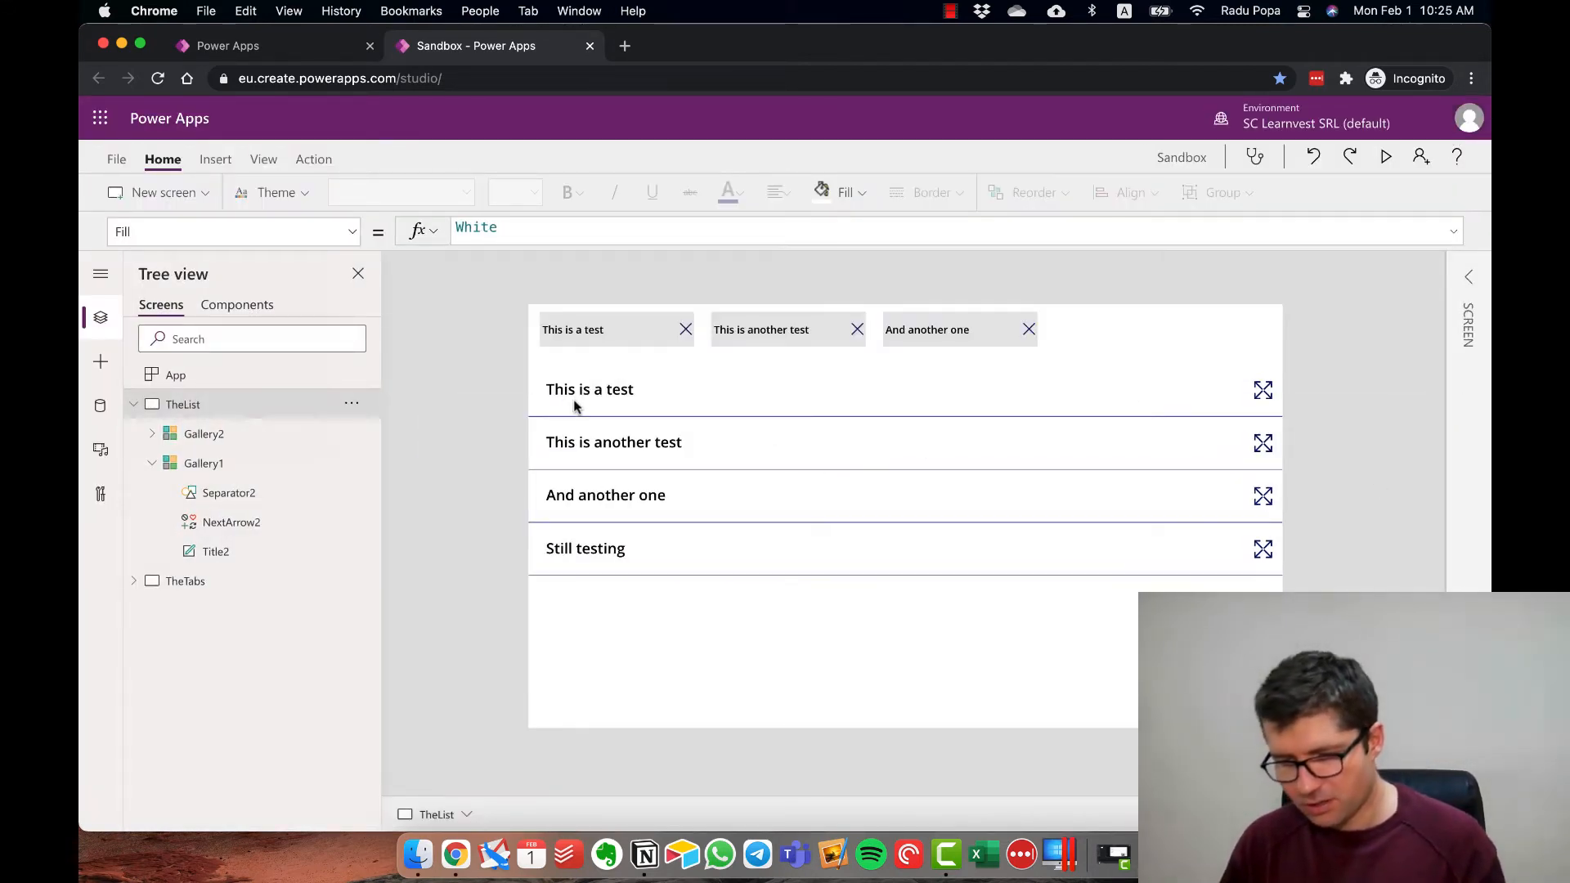
# - Examine the issues gallery's Items source and its expand icon's OnSelect formula, including the IsBlank/LookUp check and the Collect into C_Tabs
pyautogui.click(603, 630)
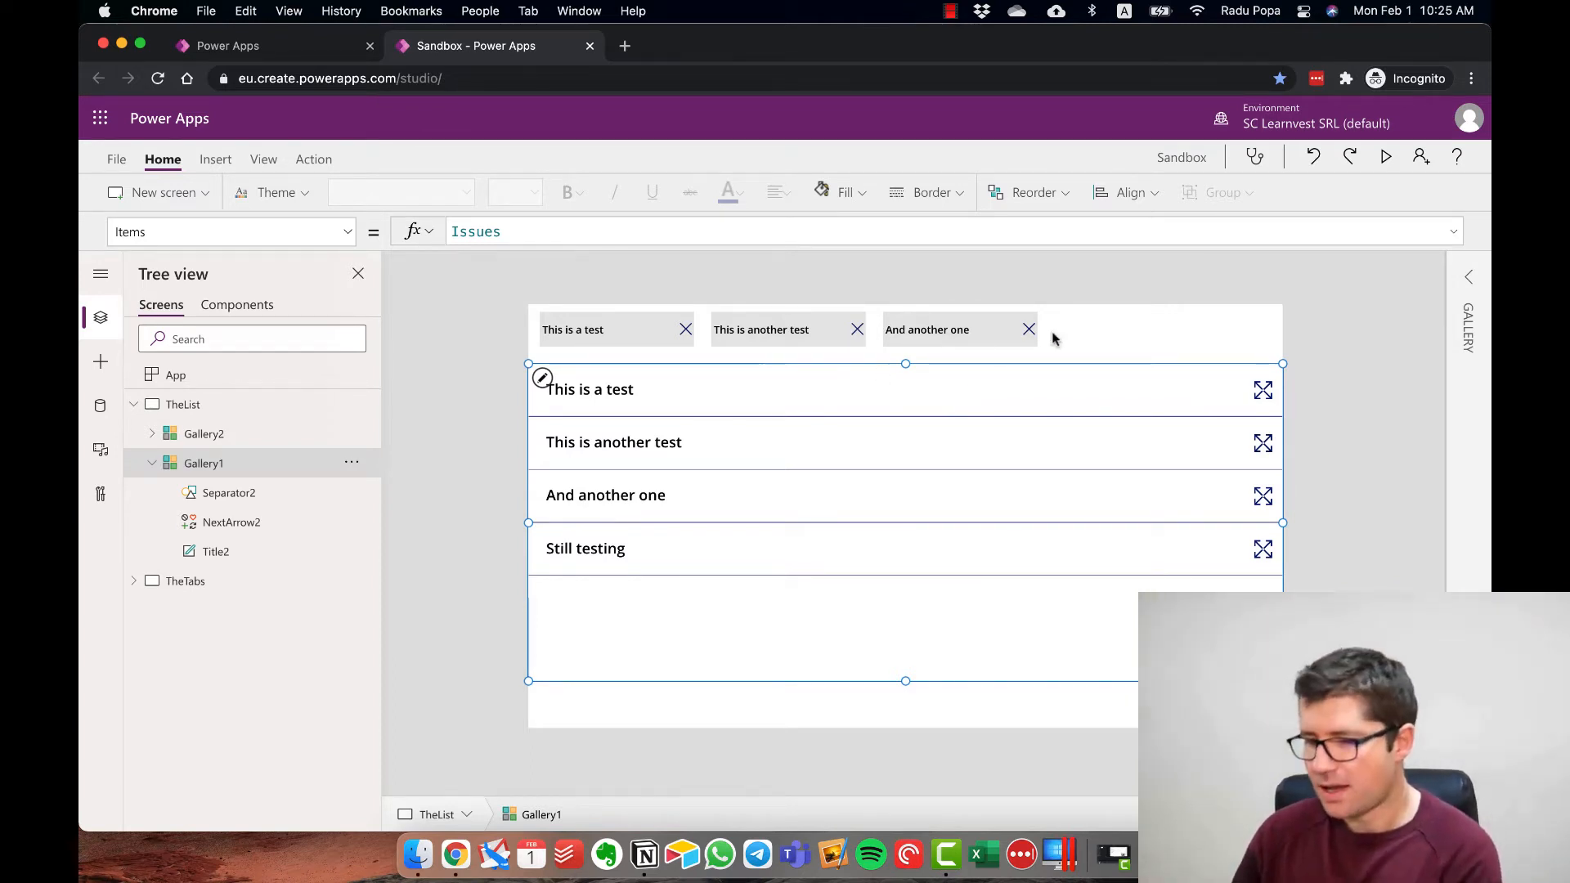
pyautogui.click(1263, 390)
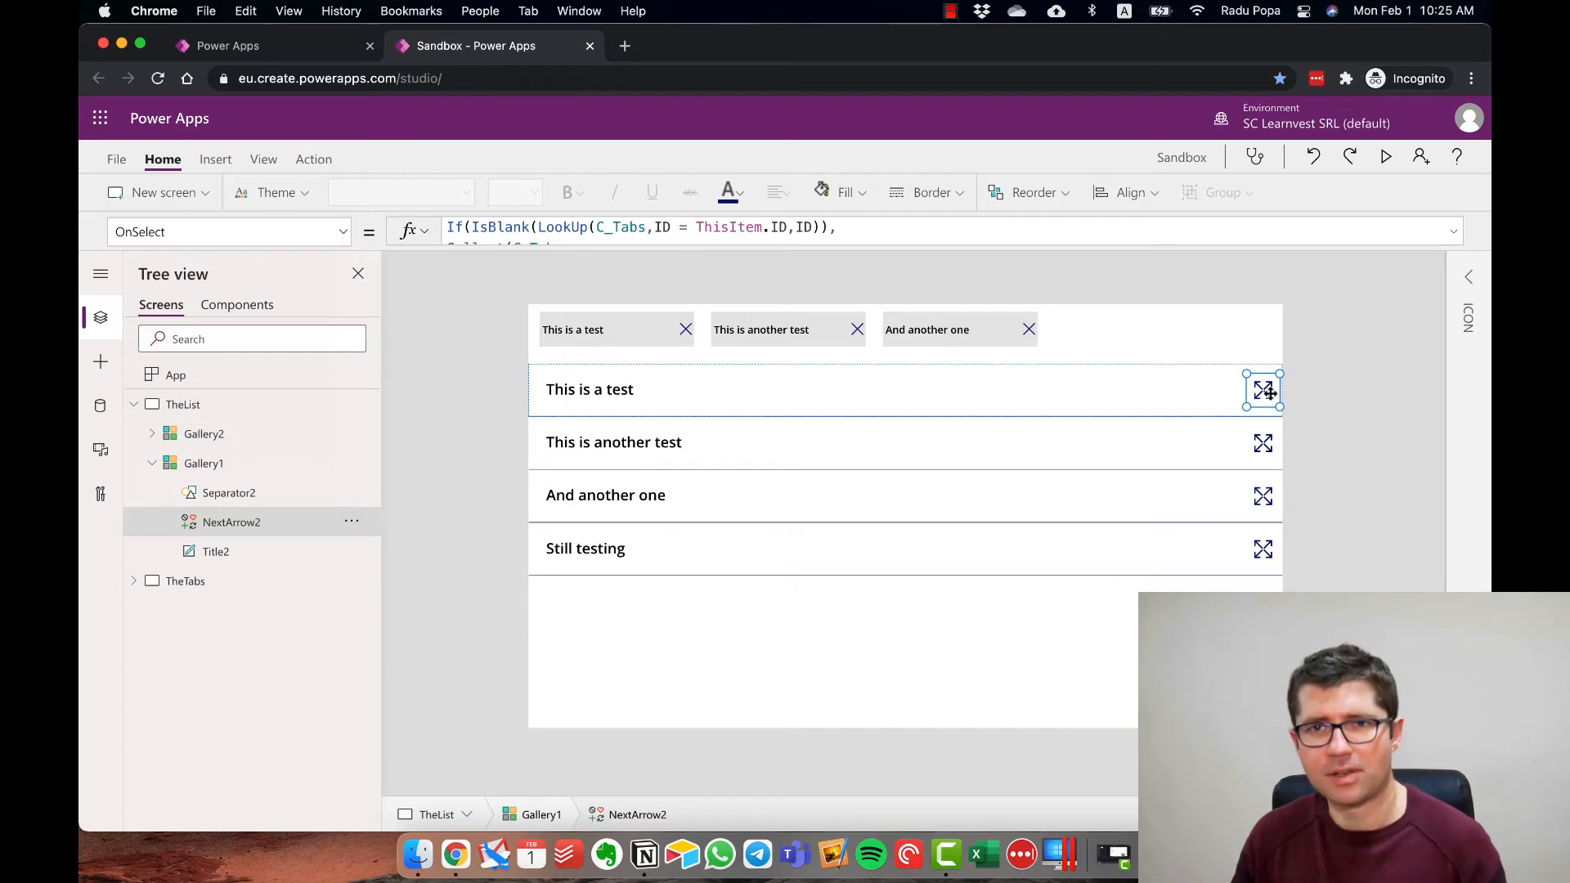
pyautogui.click(1454, 231)
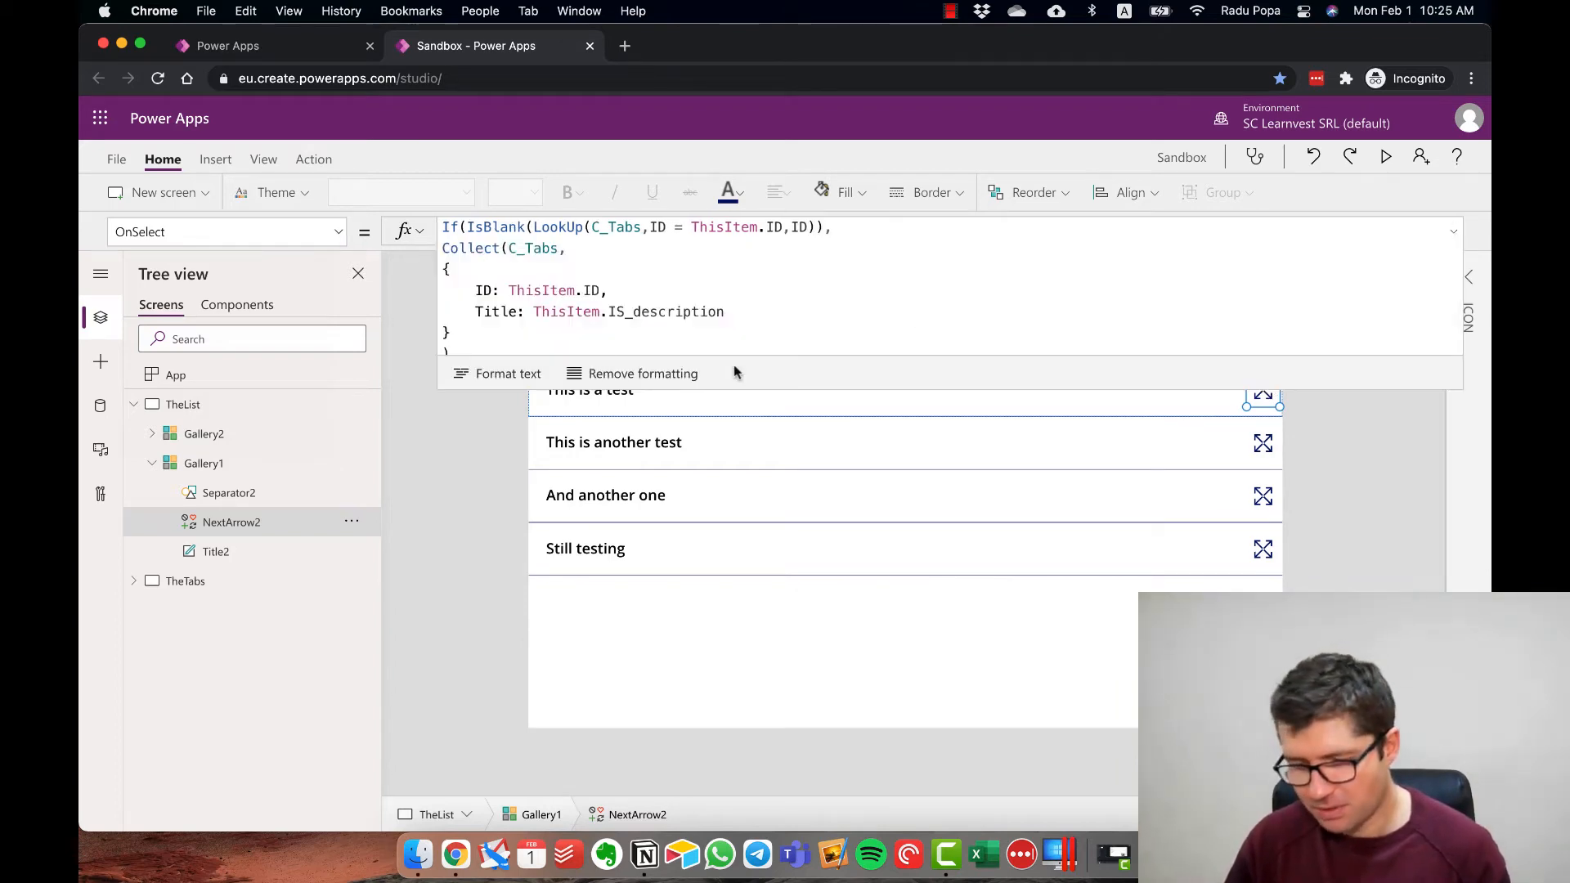
pyautogui.moveTo(803, 387); pyautogui.dragTo(818, 523)
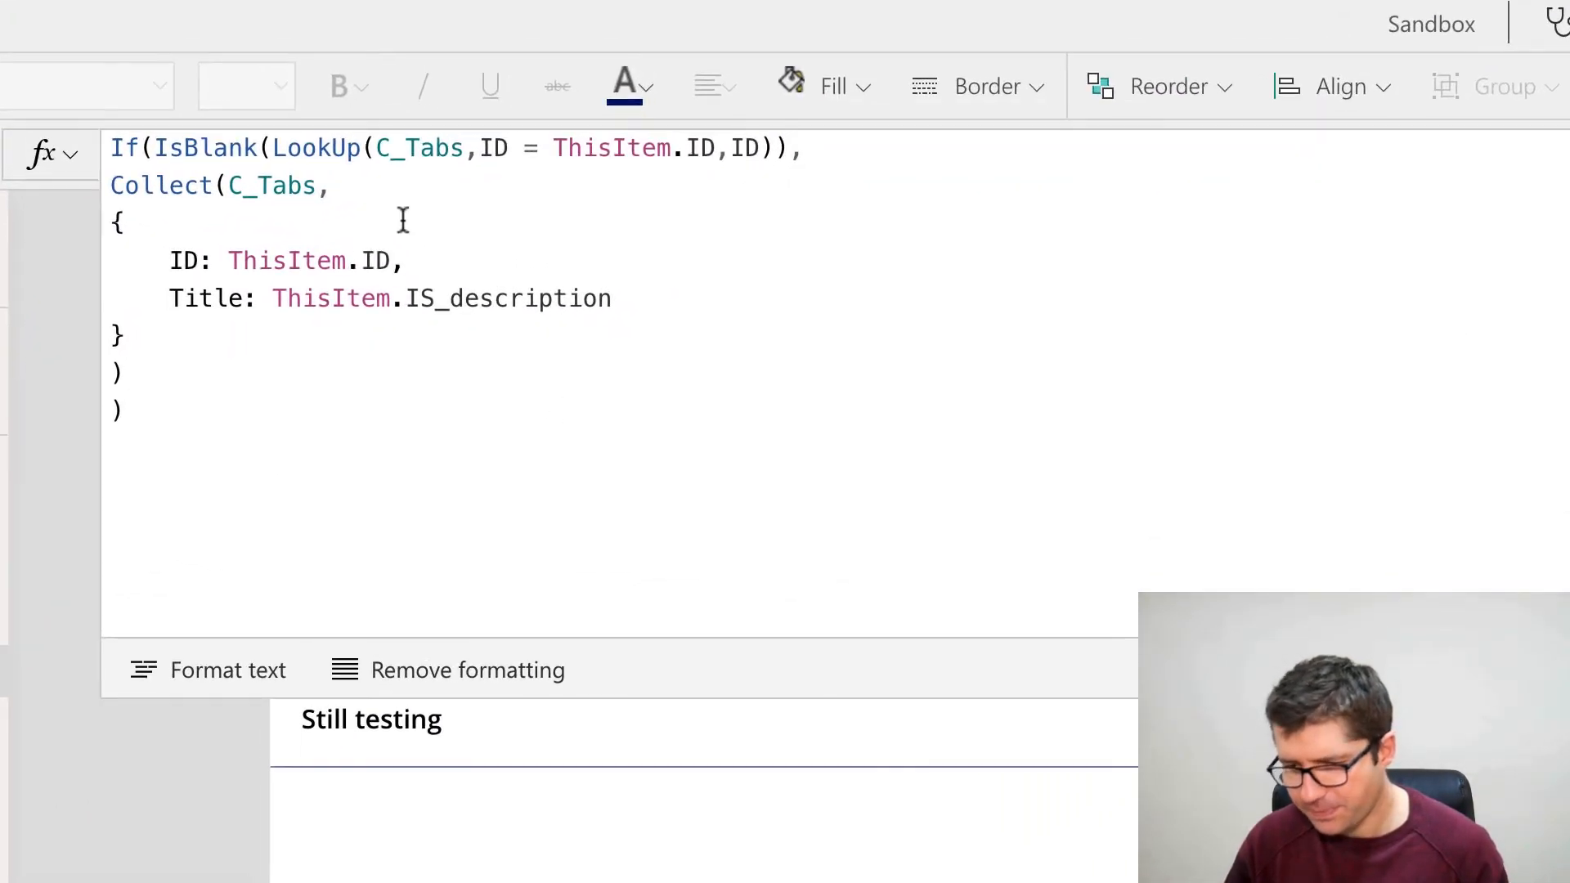
pyautogui.click(615, 266)
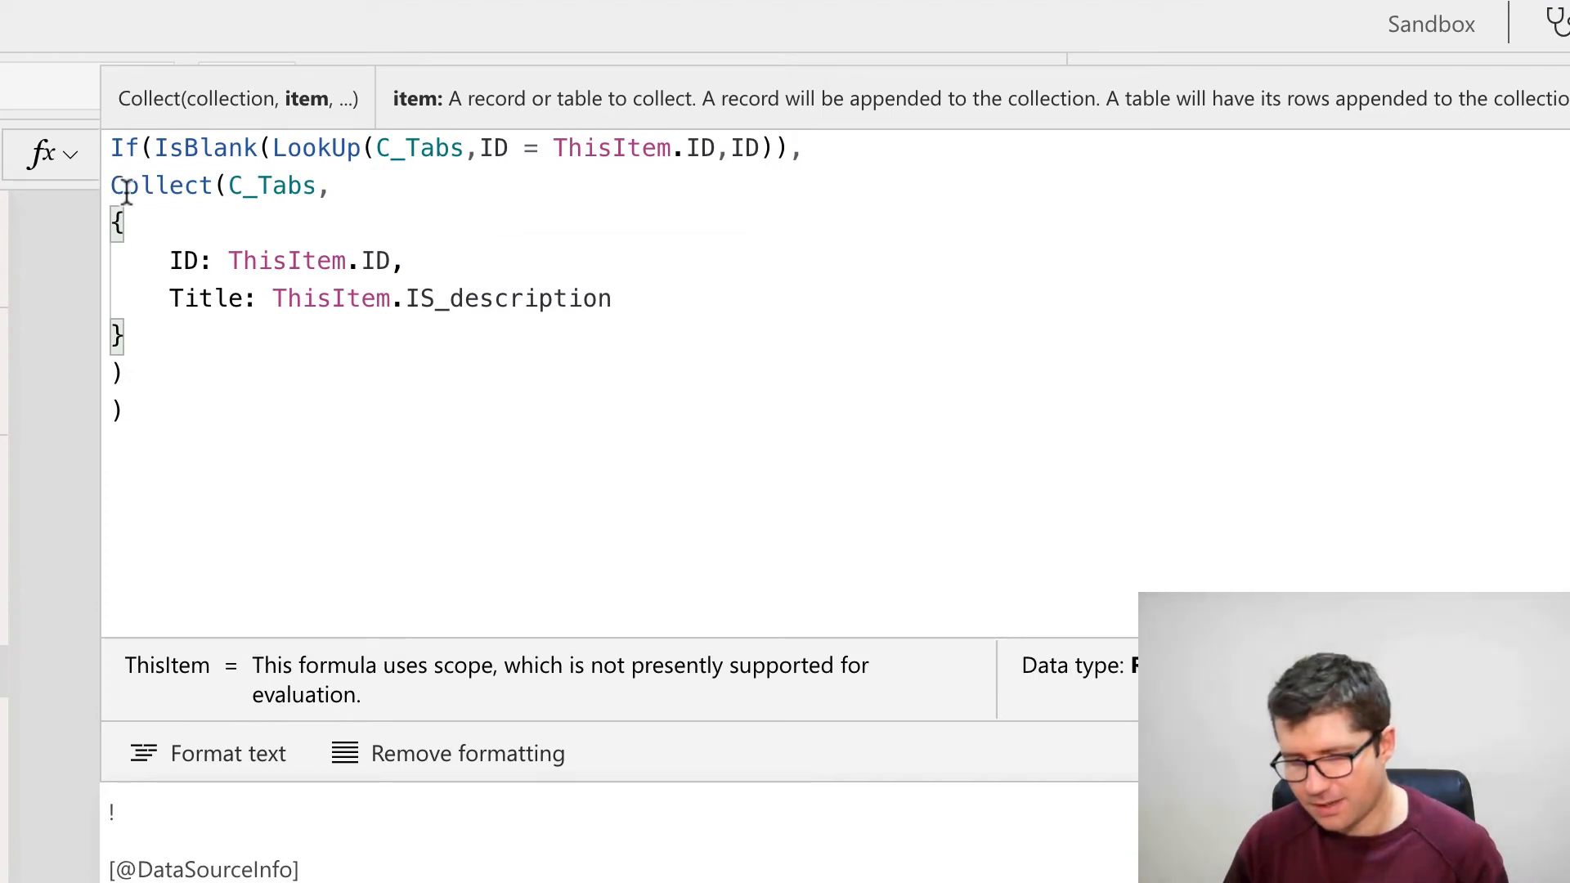
pyautogui.moveTo(115, 181); pyautogui.dragTo(189, 333)
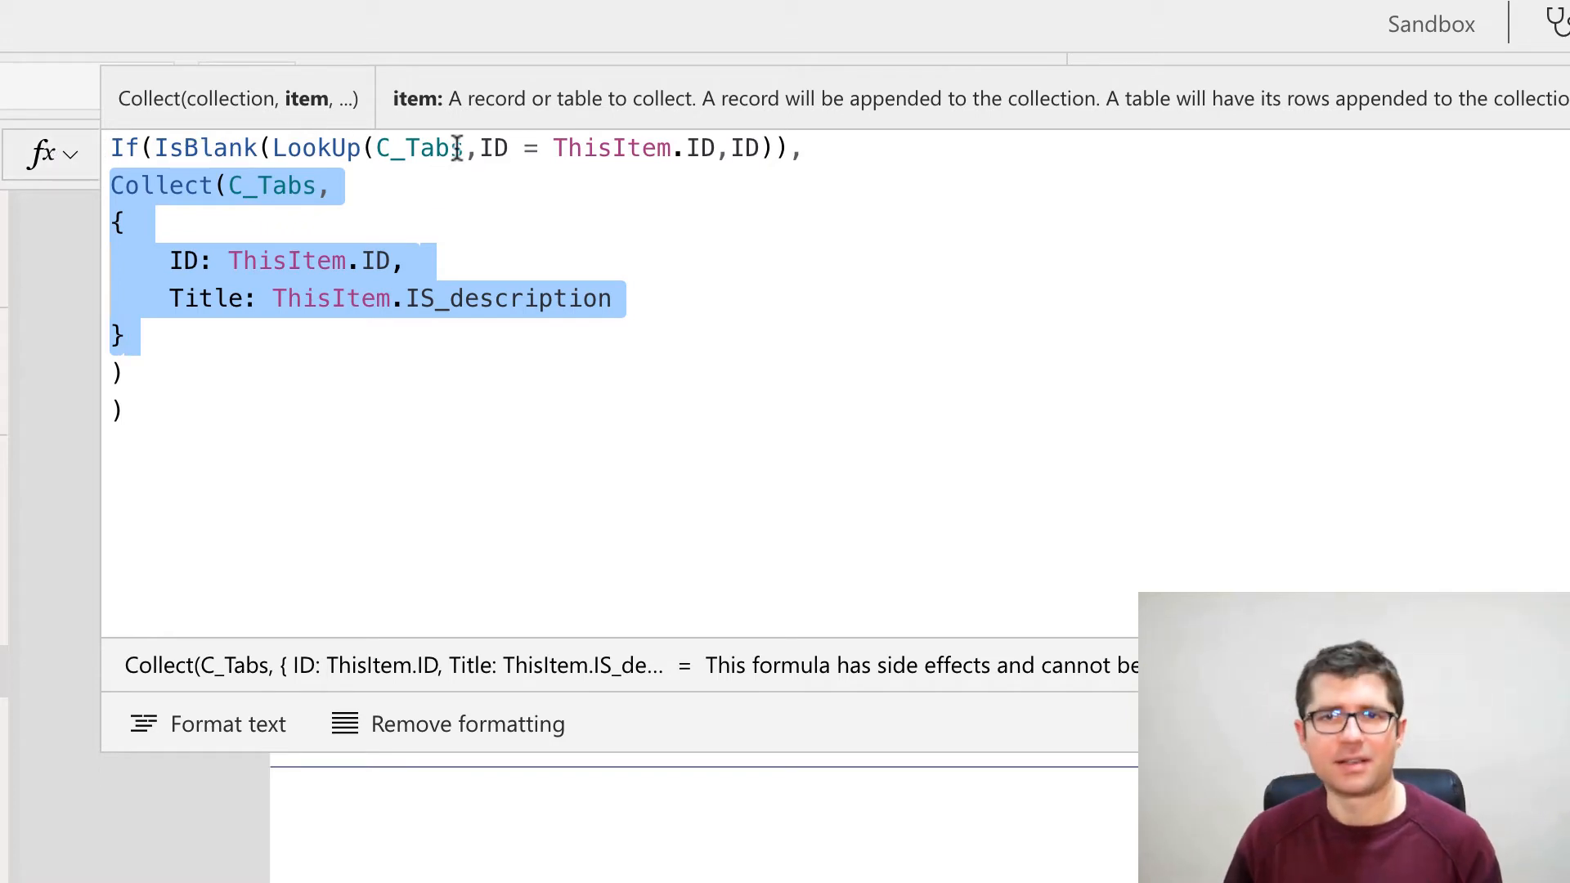
pyautogui.click(346, 217)
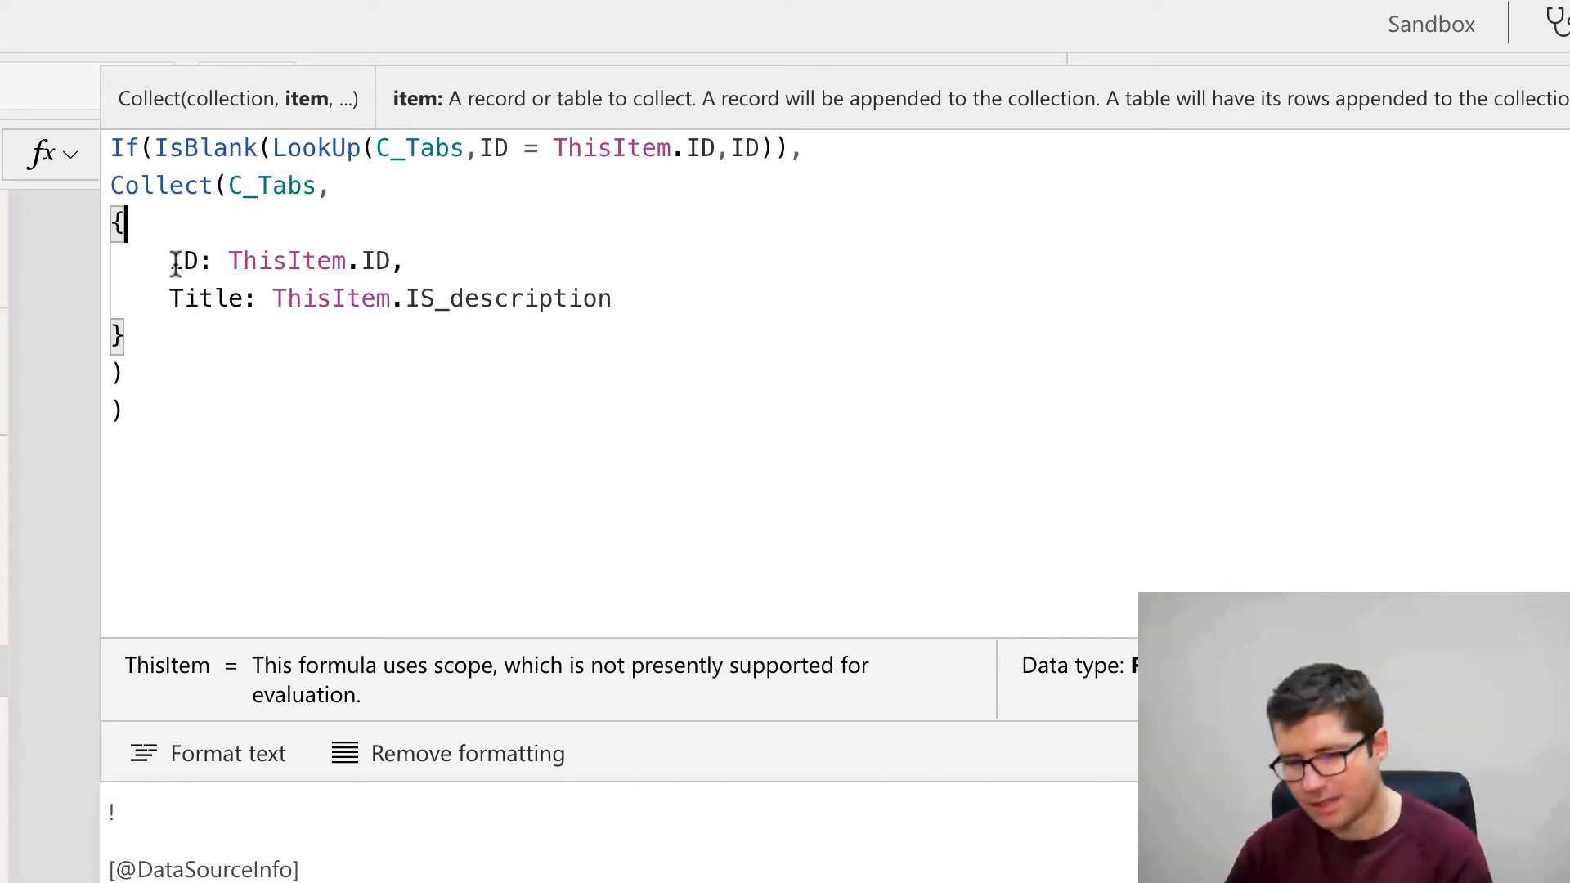
pyautogui.moveTo(169, 260); pyautogui.dragTo(396, 270)
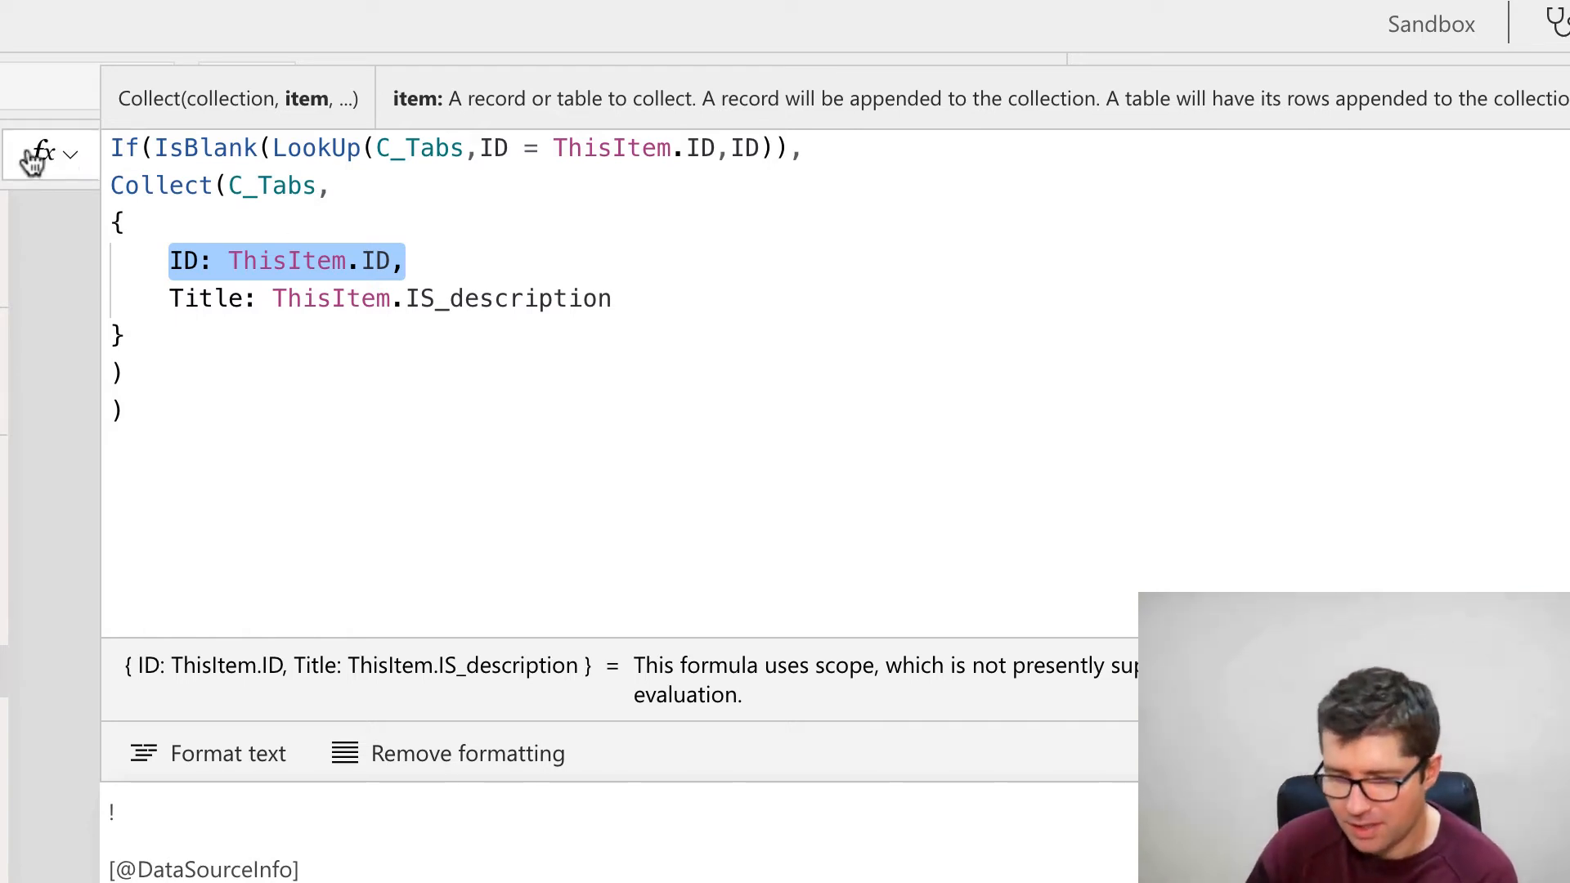
pyautogui.moveTo(114, 145); pyautogui.dragTo(894, 140)
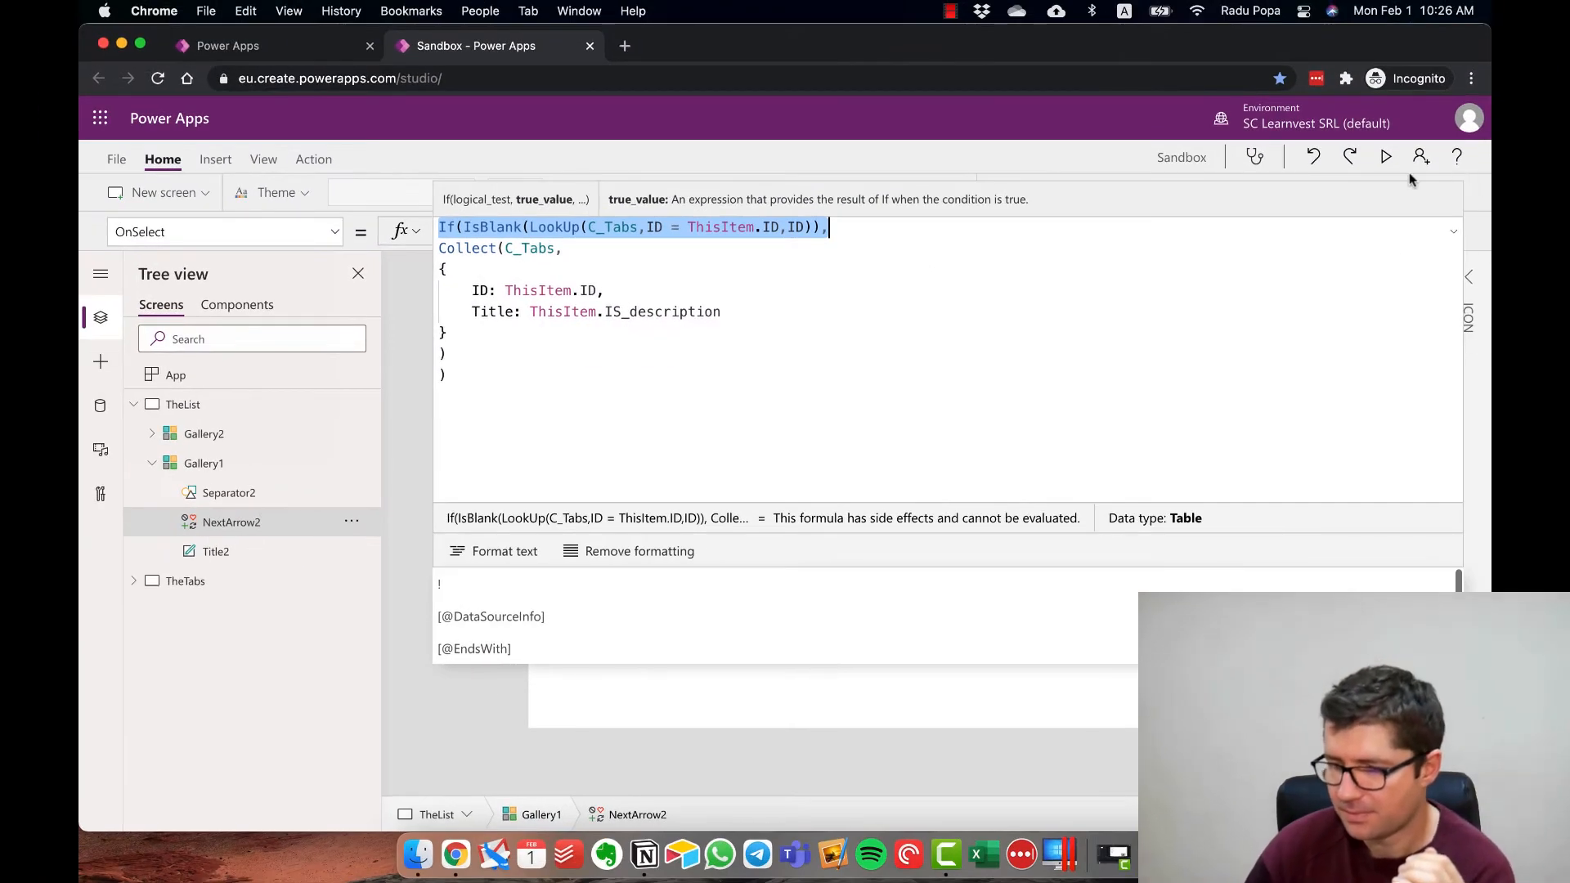
# - Preview the app to check the title of the first list item, and reopen the expand icon's OnSelect formula in the editor
pyautogui.click(1386, 156)
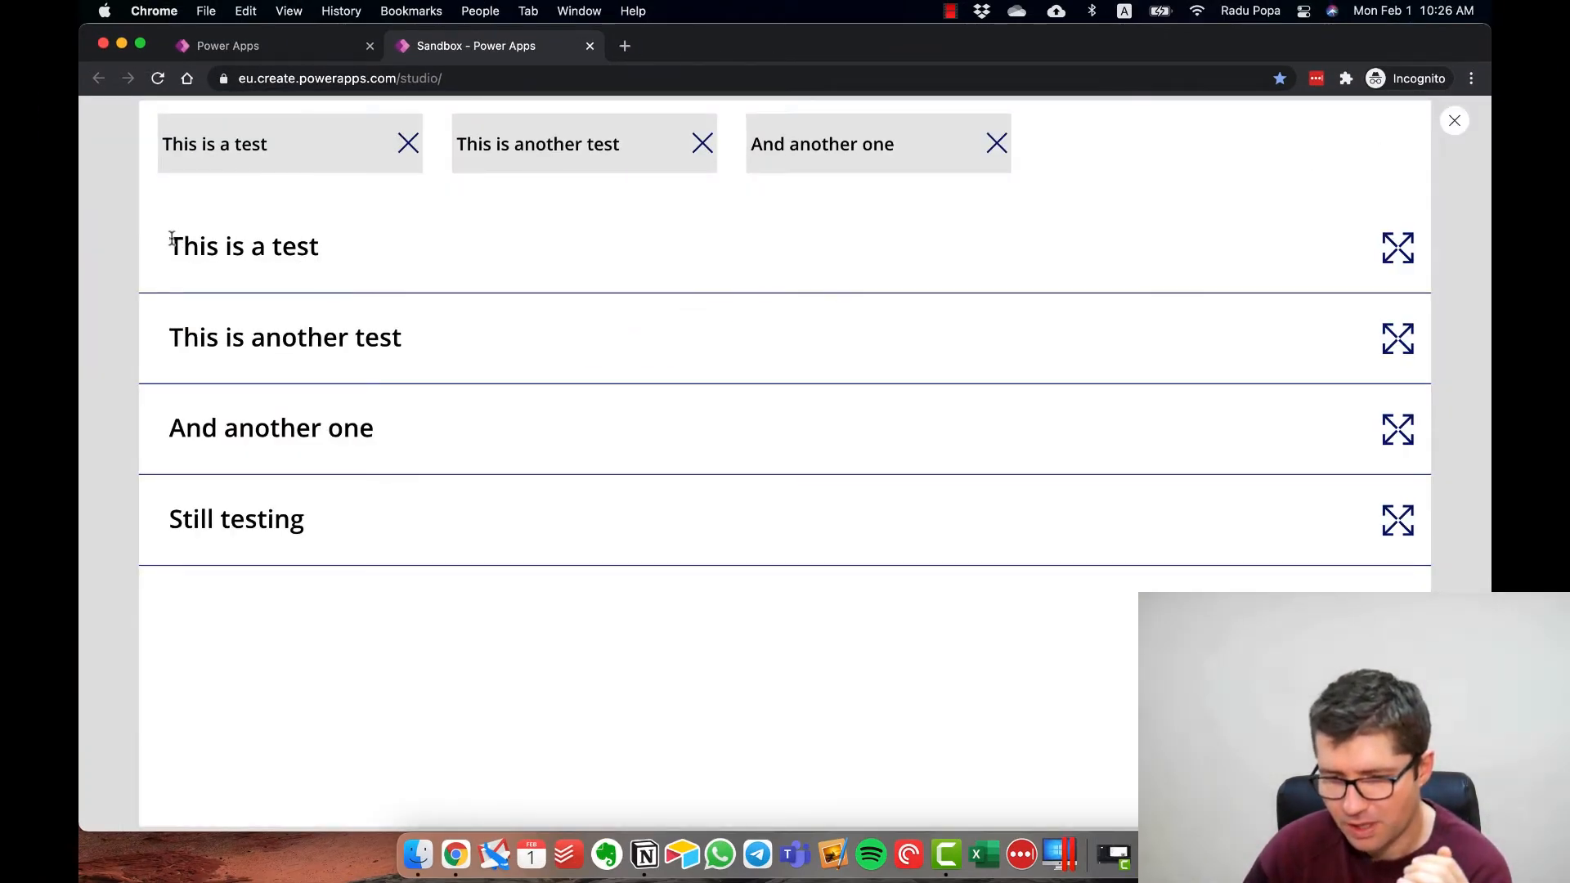
pyautogui.moveTo(174, 239); pyautogui.dragTo(321, 250)
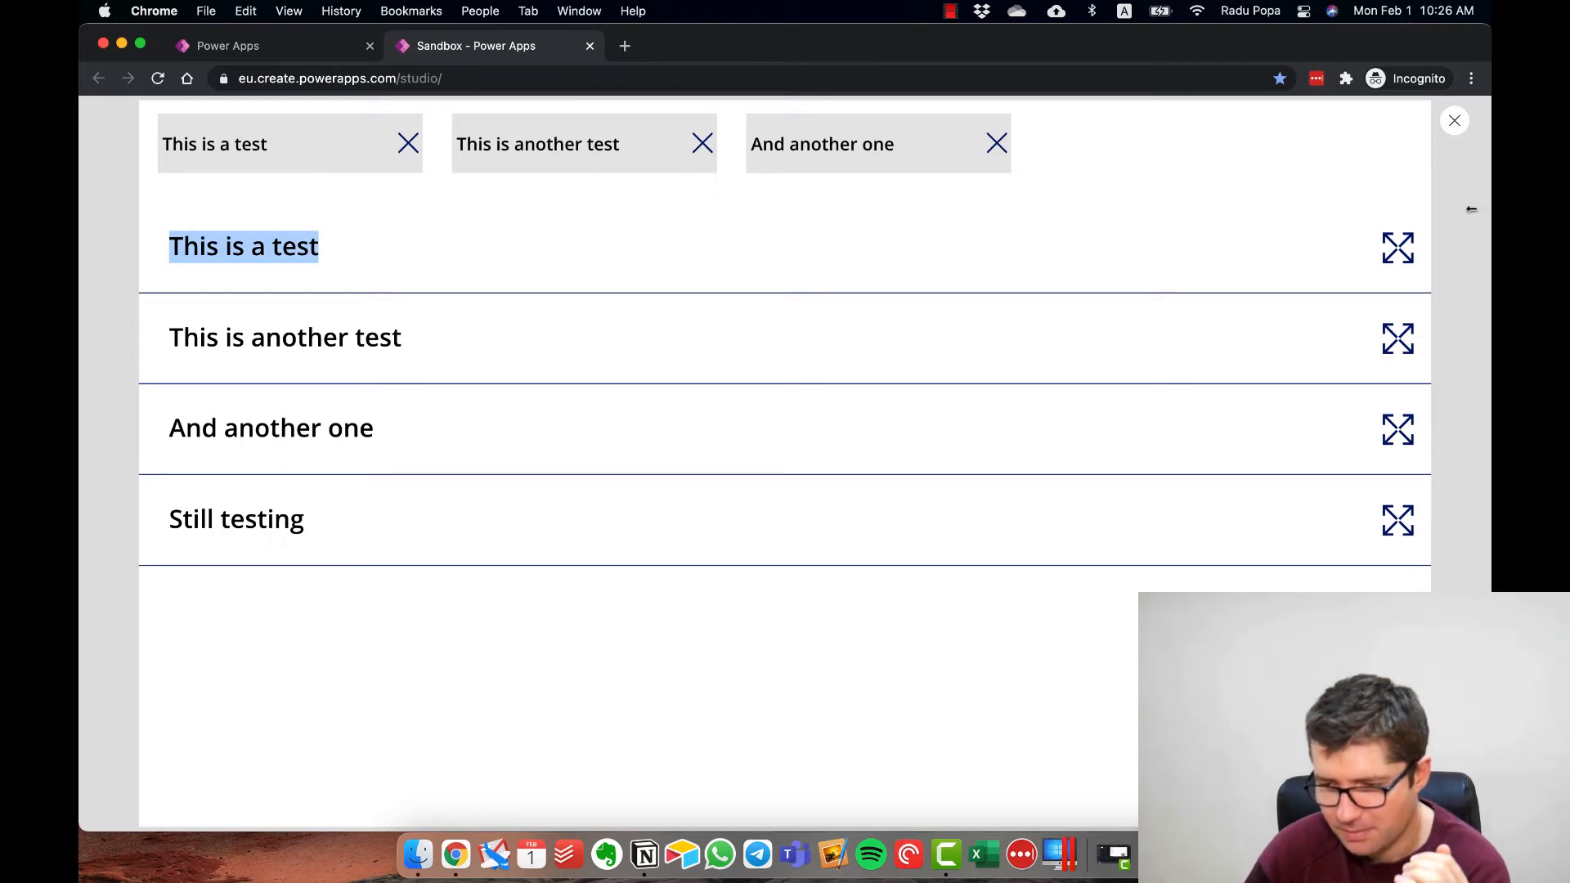
pyautogui.click(1455, 121)
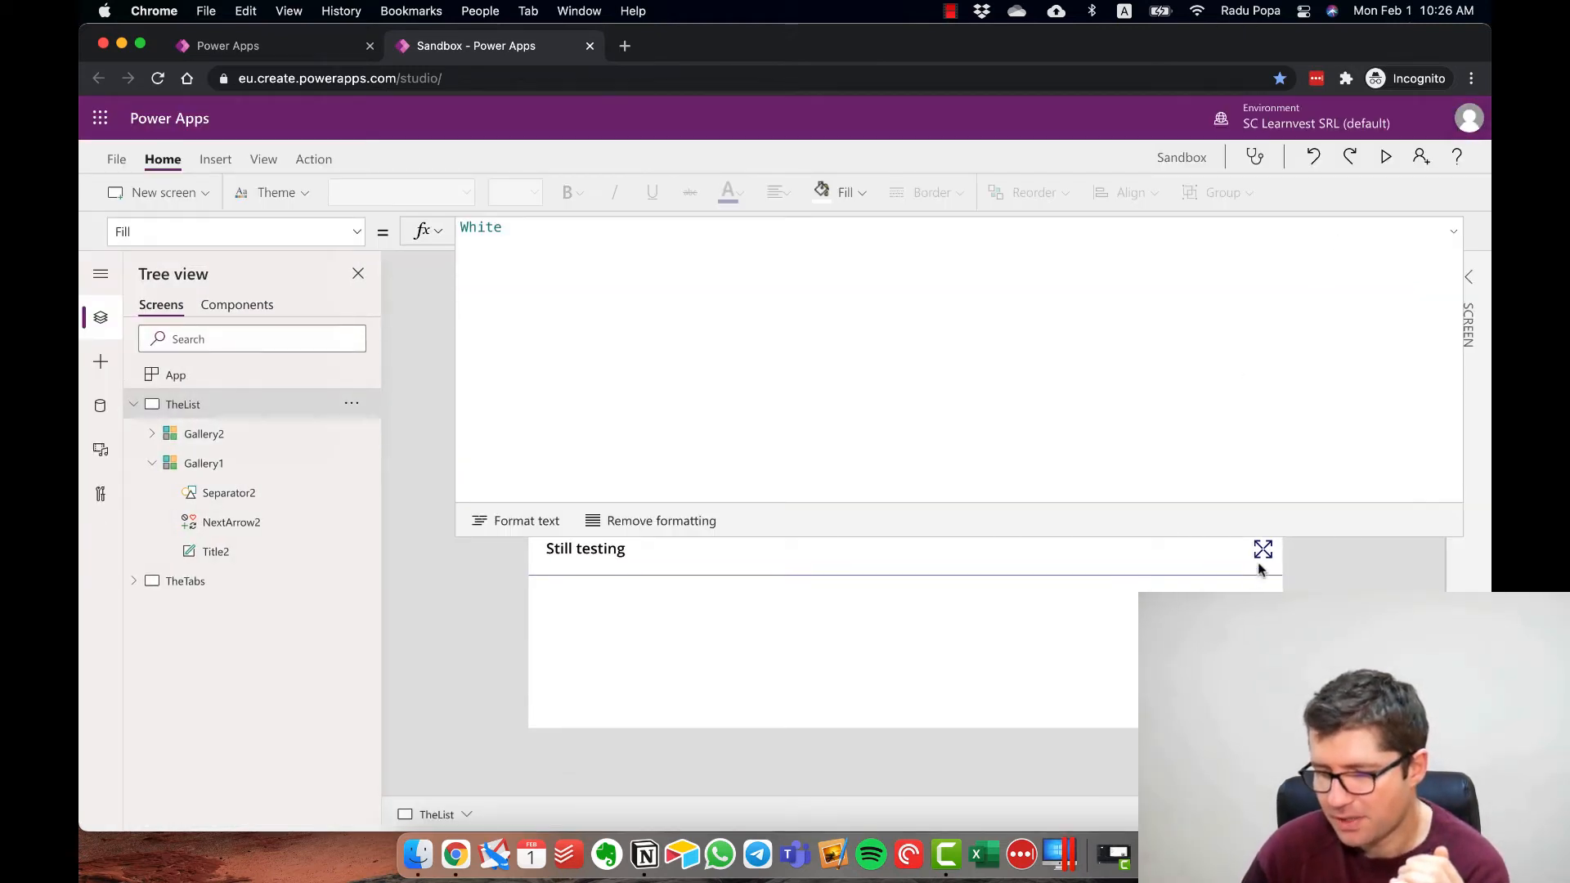
pyautogui.click(1453, 231)
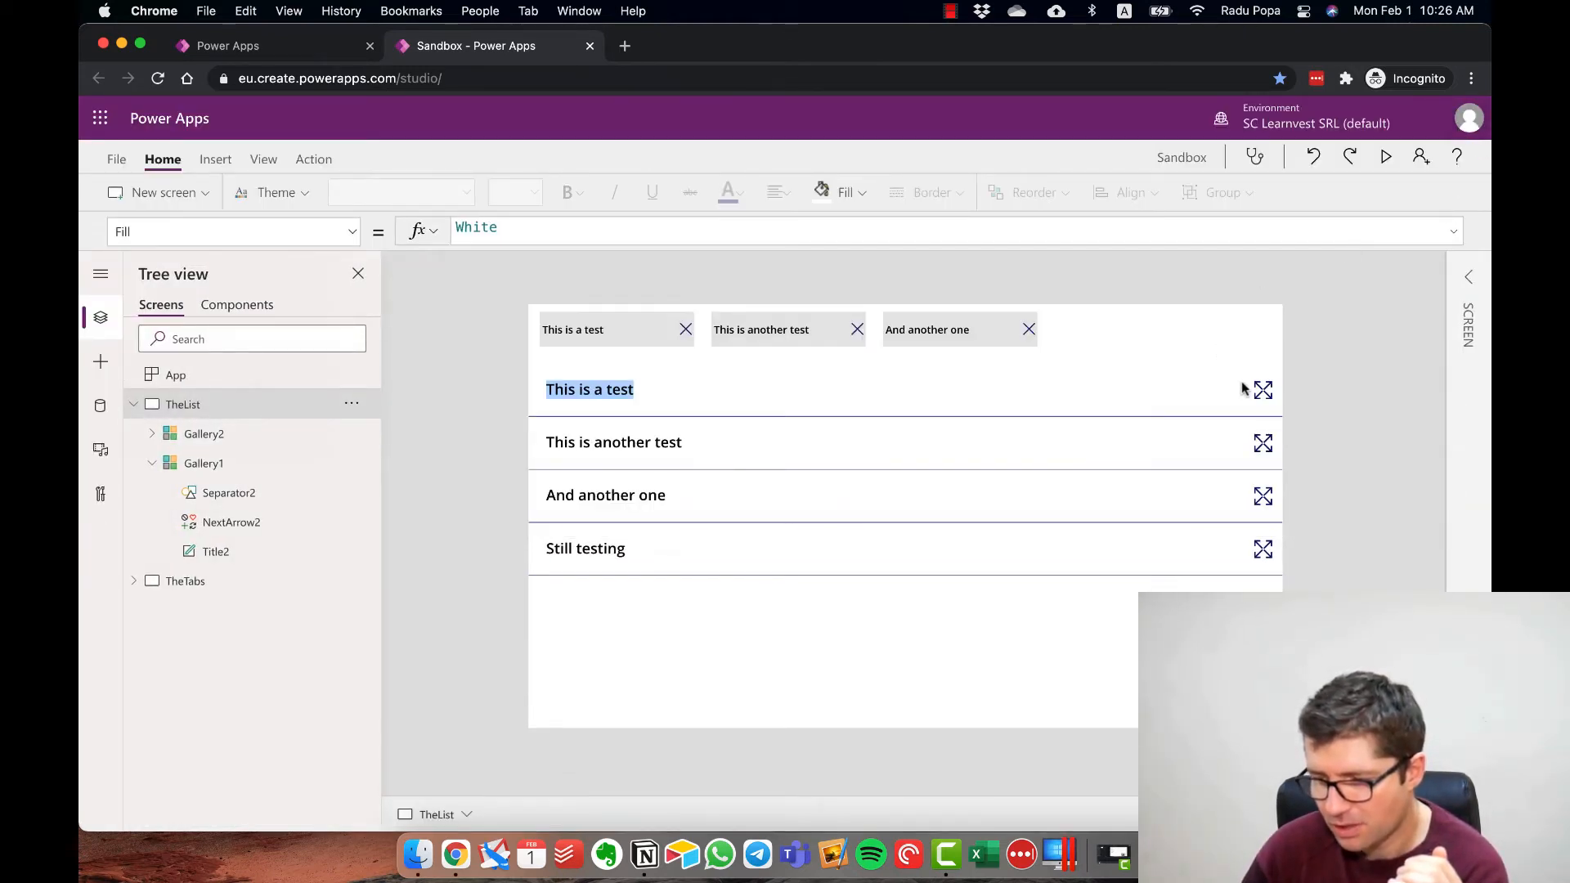
pyautogui.click(1260, 390)
pyautogui.click(1453, 232)
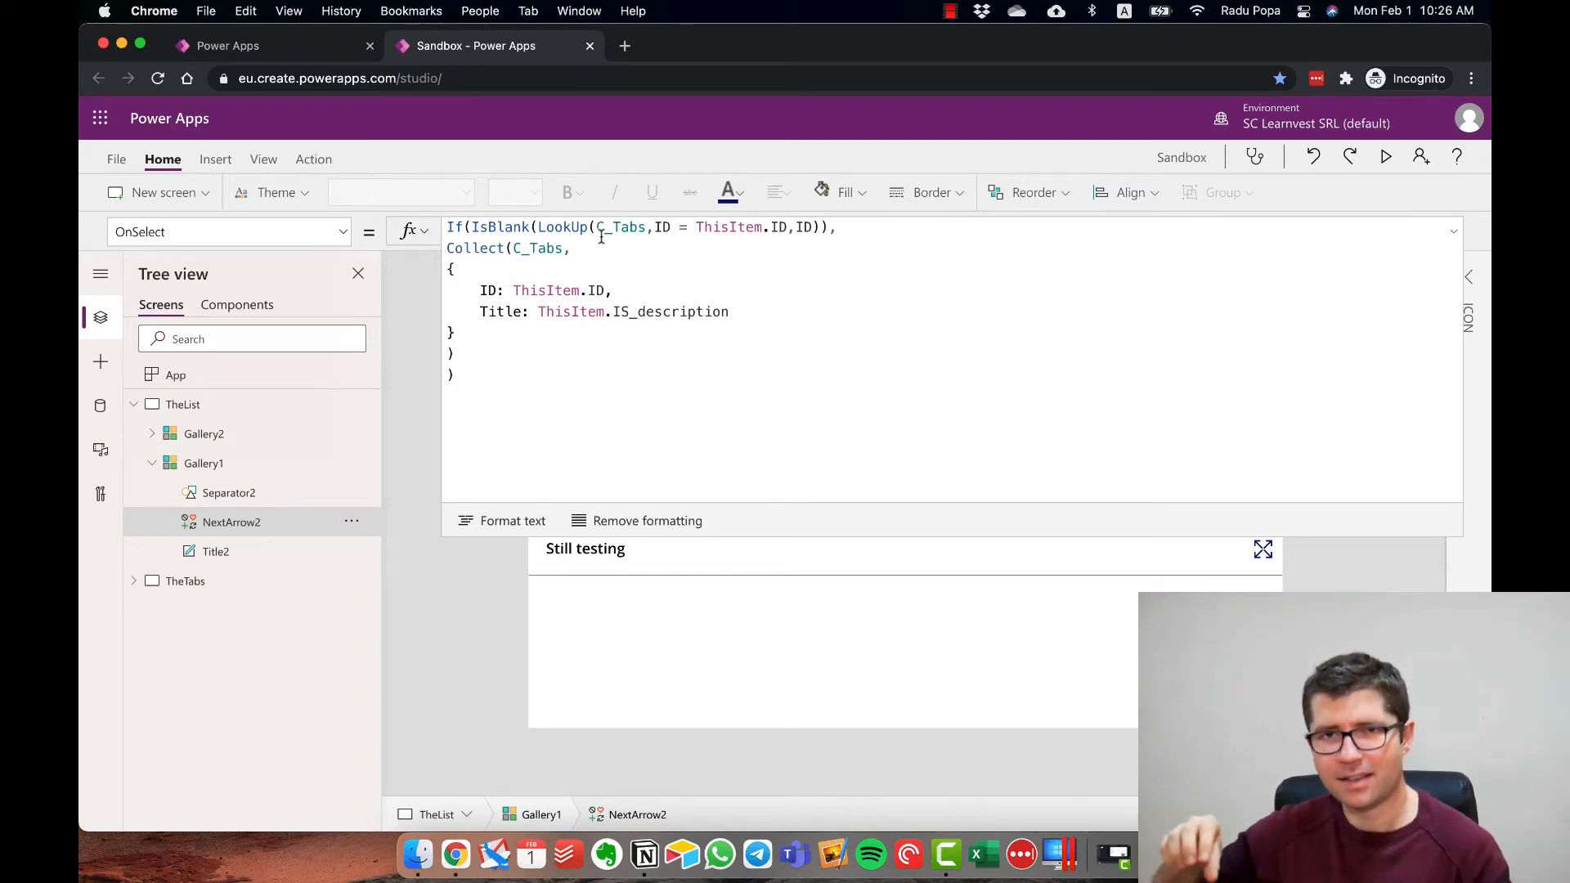
# - Review the records stored in the C_Tabs collection and the Items property of the tab gallery on TheList screen
pyautogui.click(116, 159)
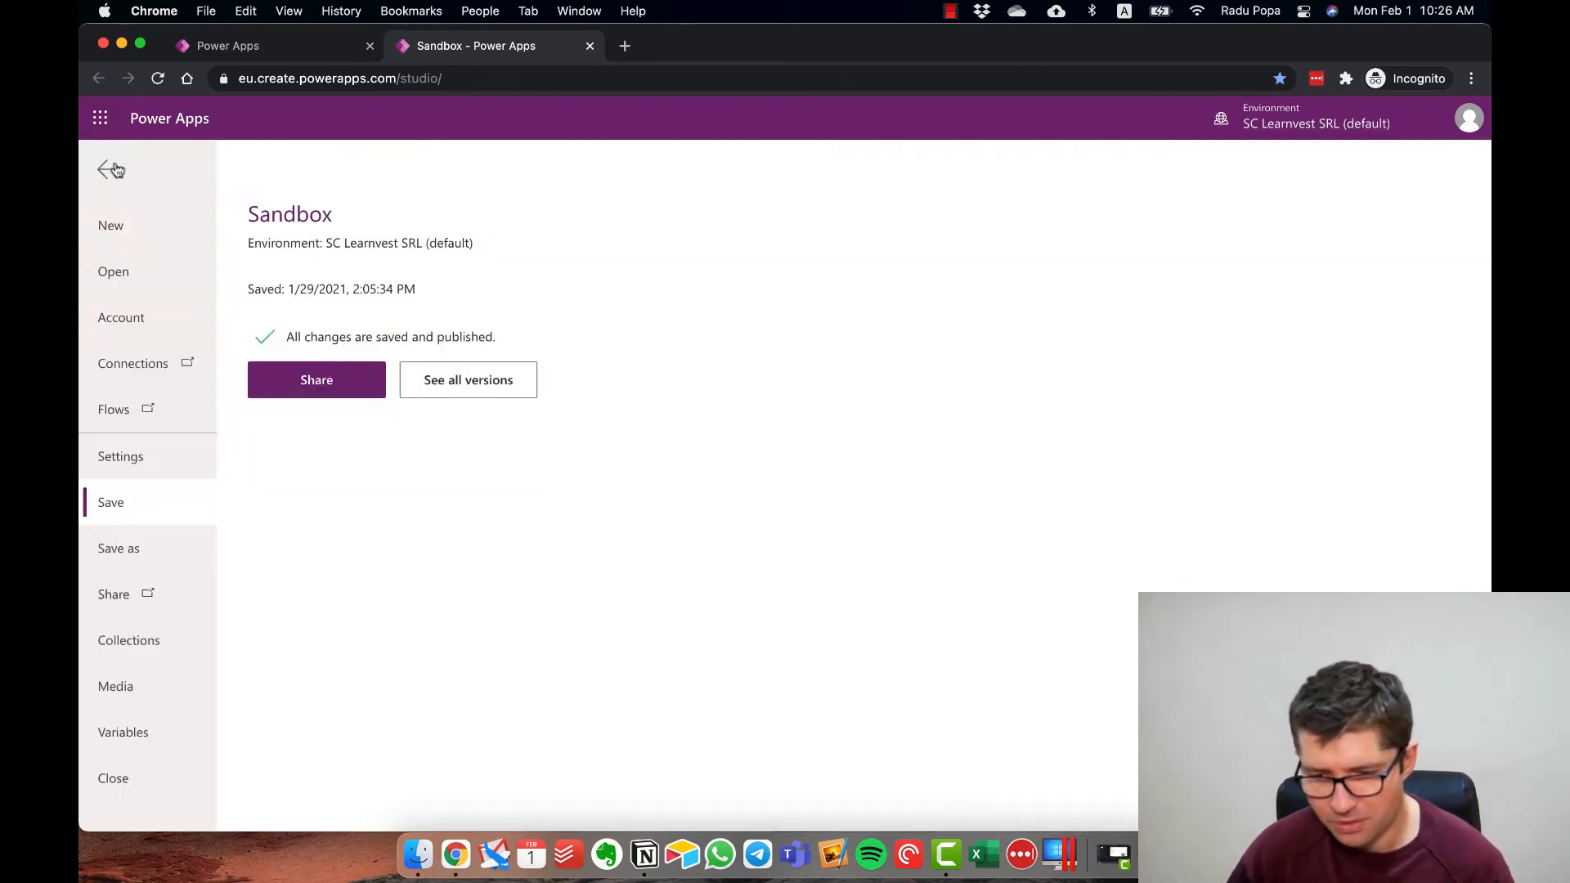
pyautogui.click(160, 652)
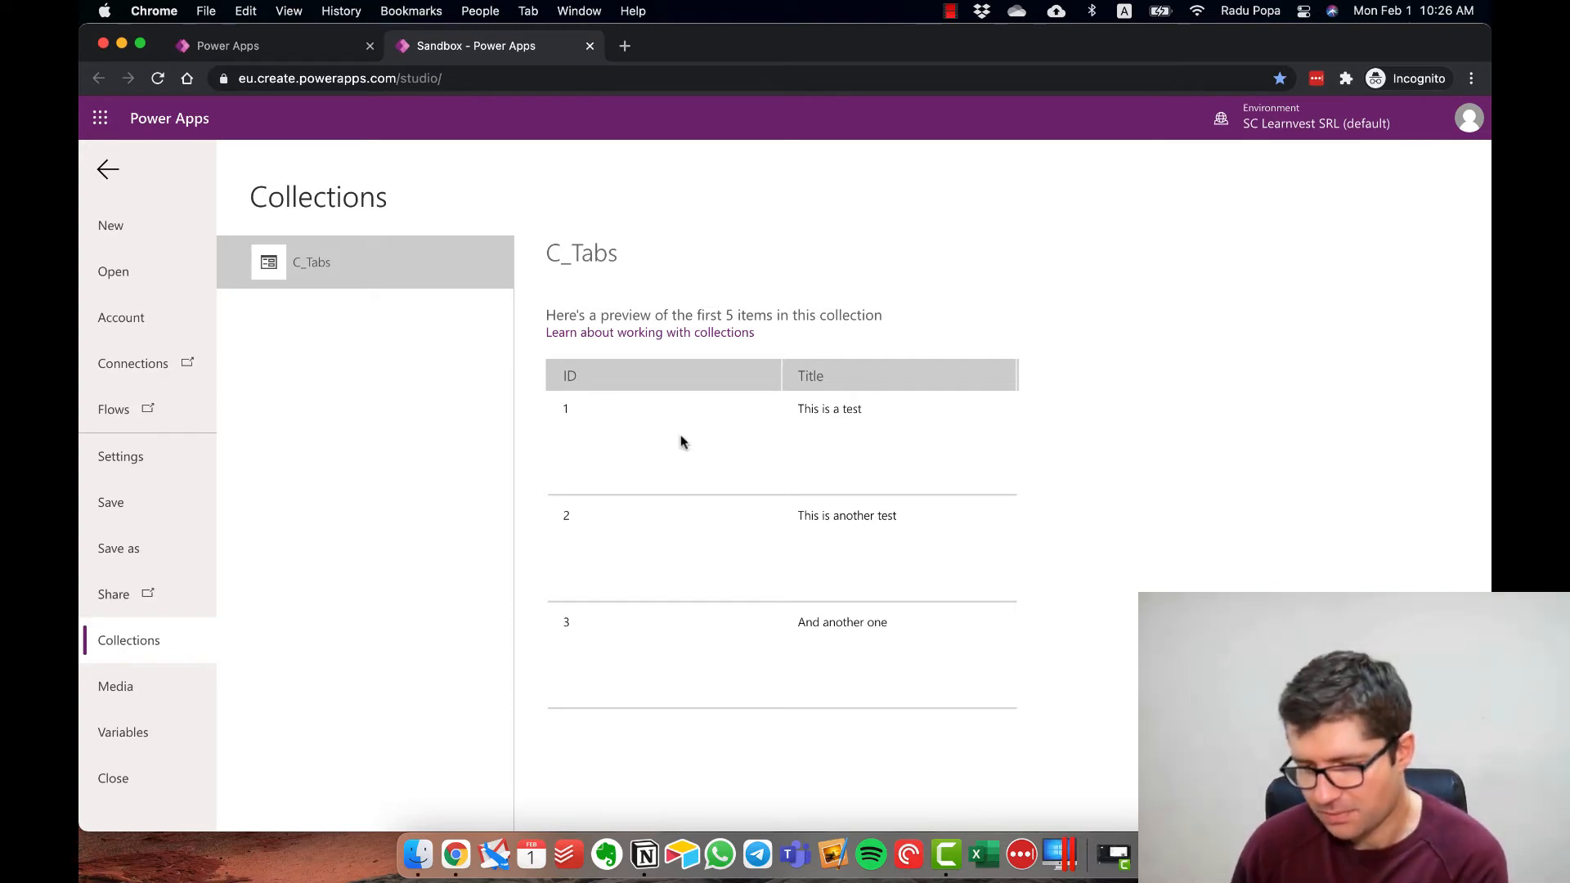
pyautogui.click(108, 169)
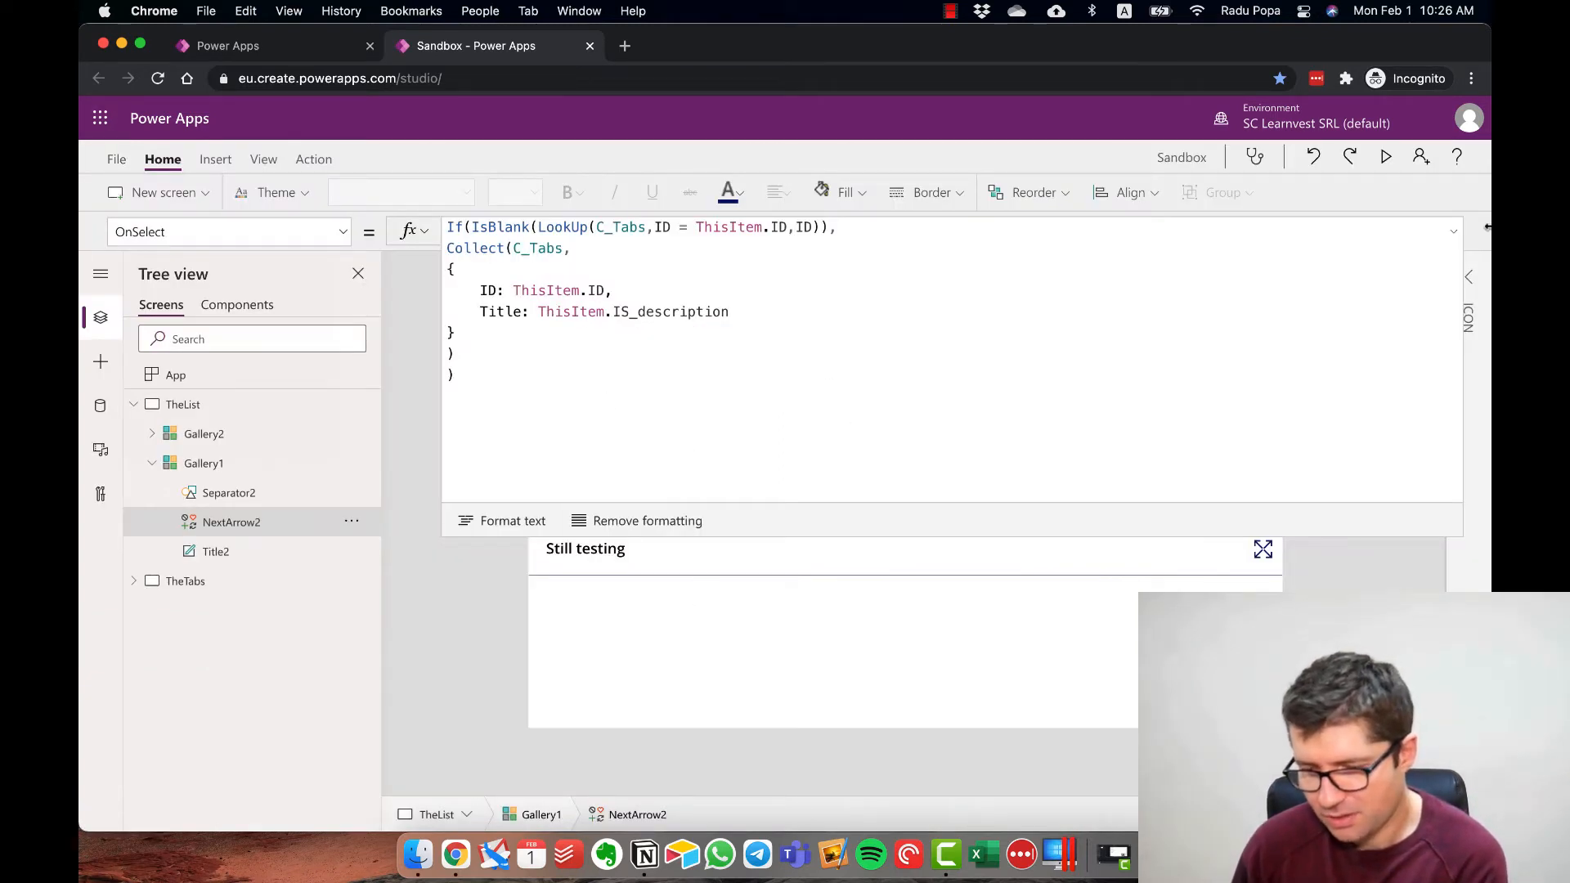
pyautogui.click(1453, 231)
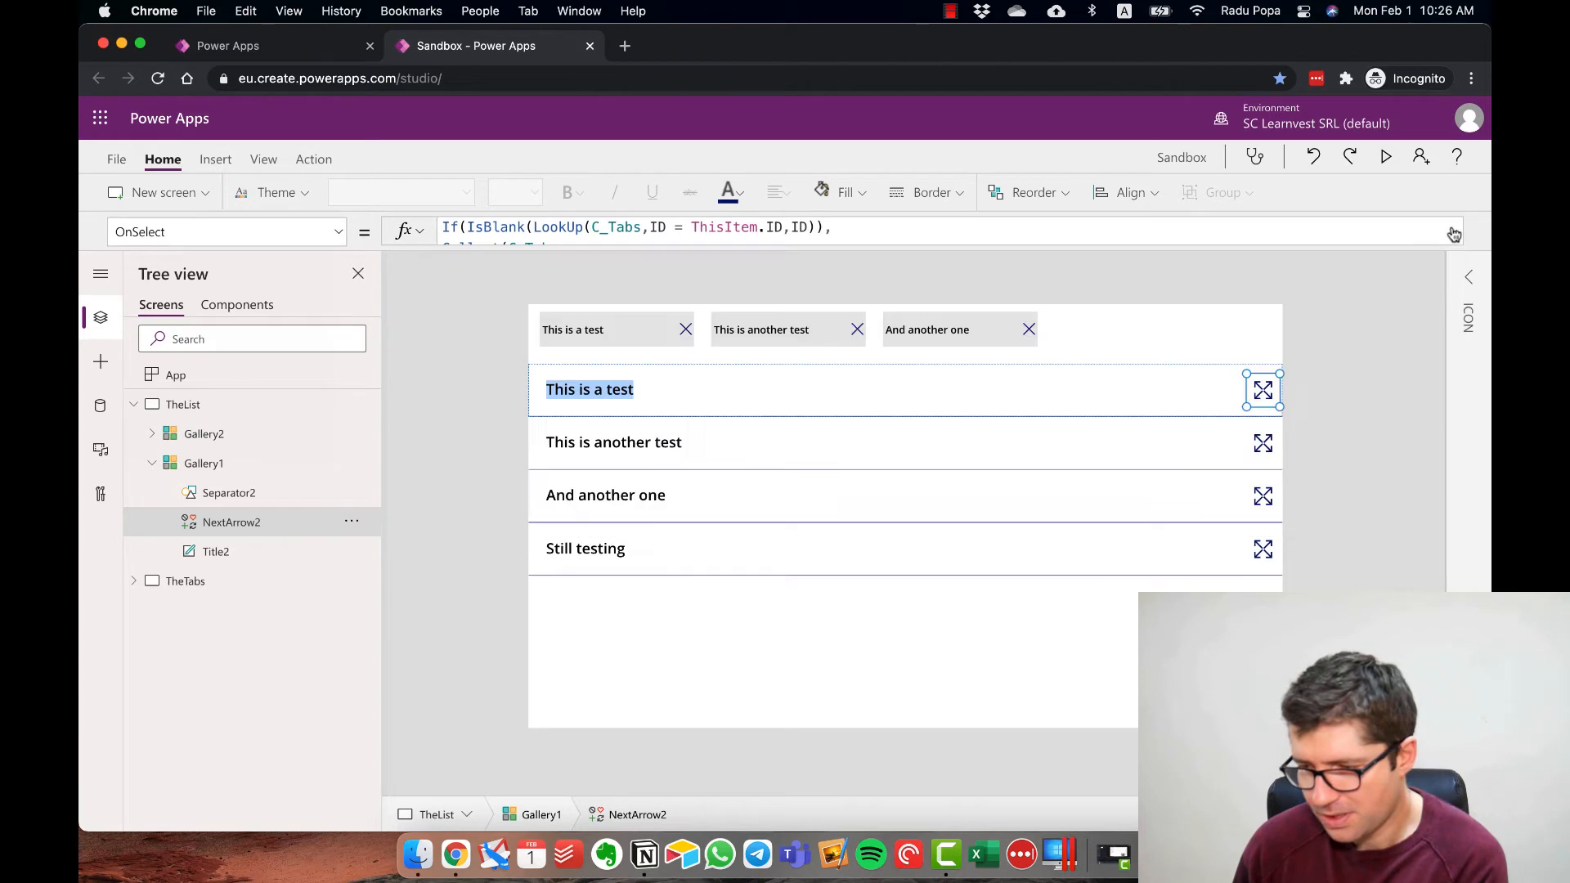
pyautogui.click(1182, 338)
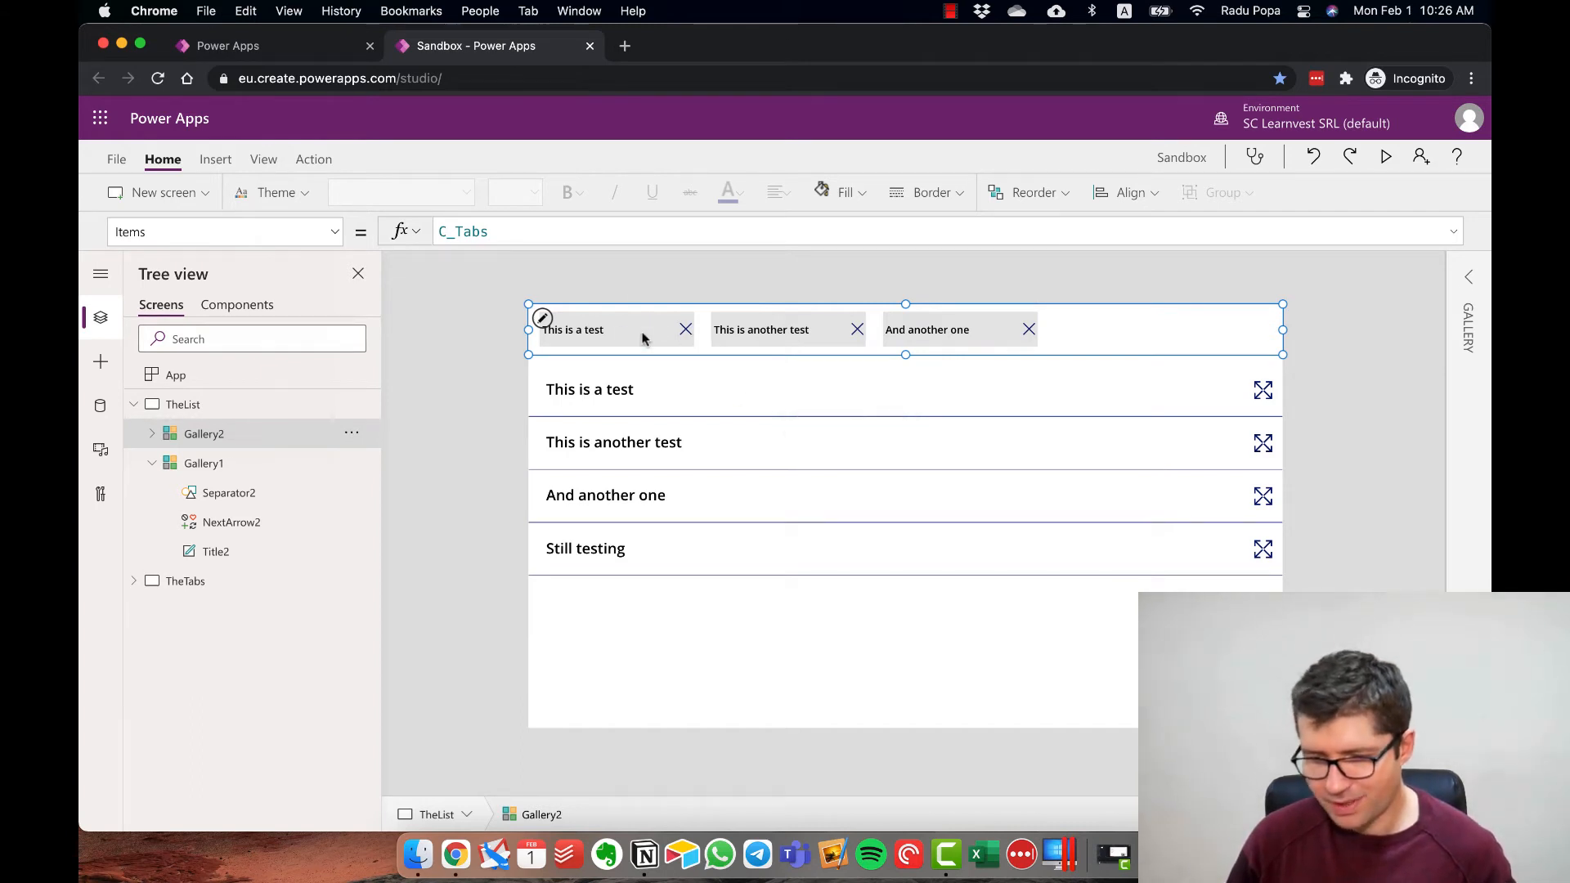
# - In preview, add a tab for "Still testing", open the details of the "This is another test" tab, and exit preview
pyautogui.click(1386, 156)
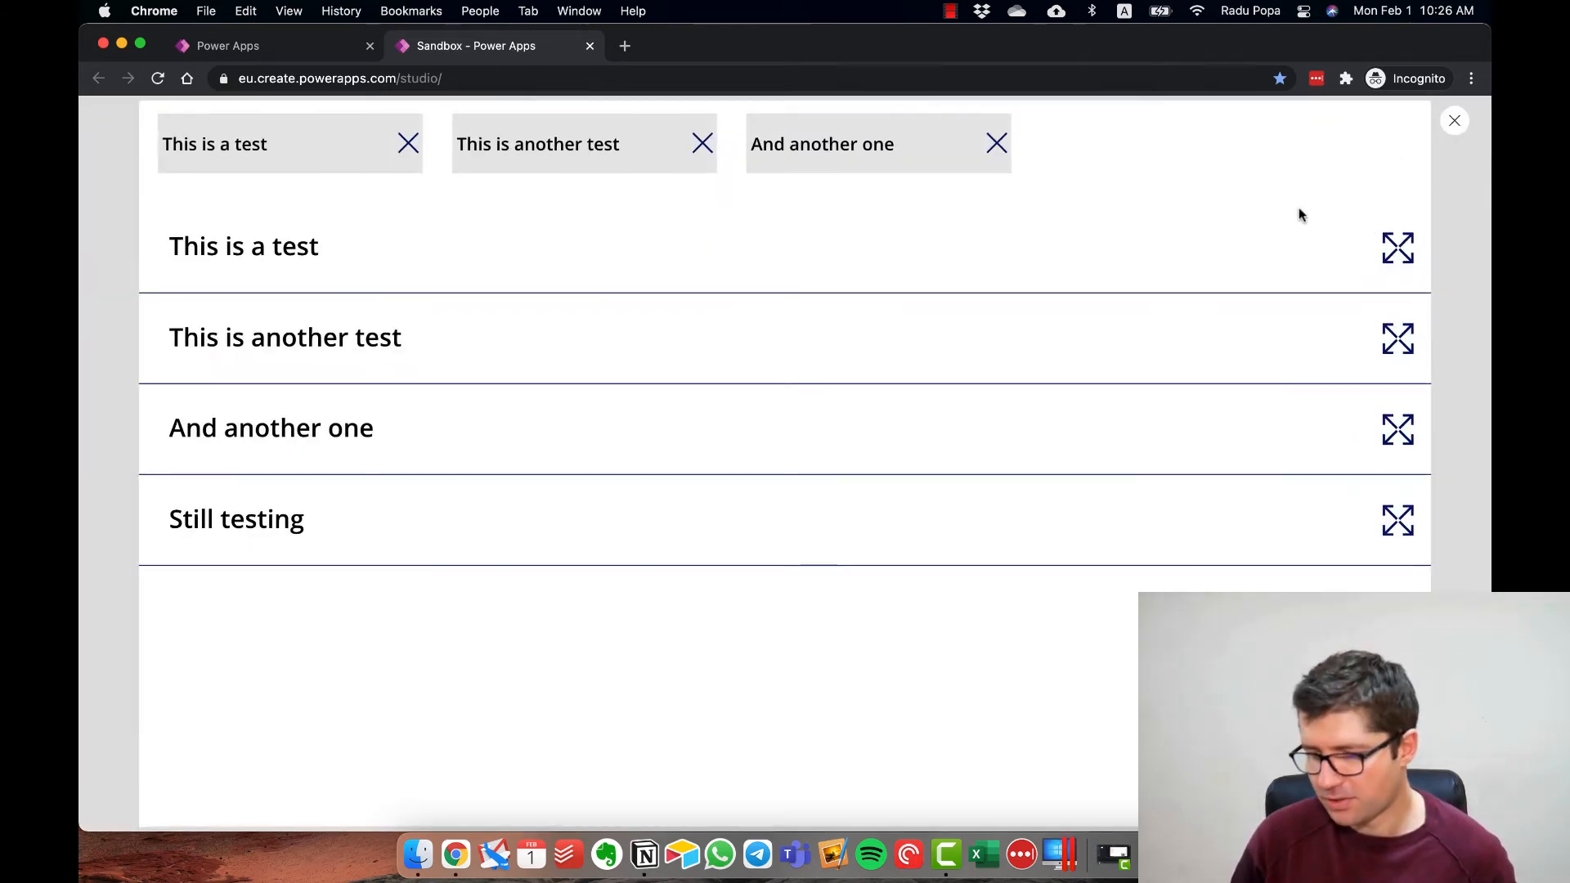
pyautogui.click(1398, 521)
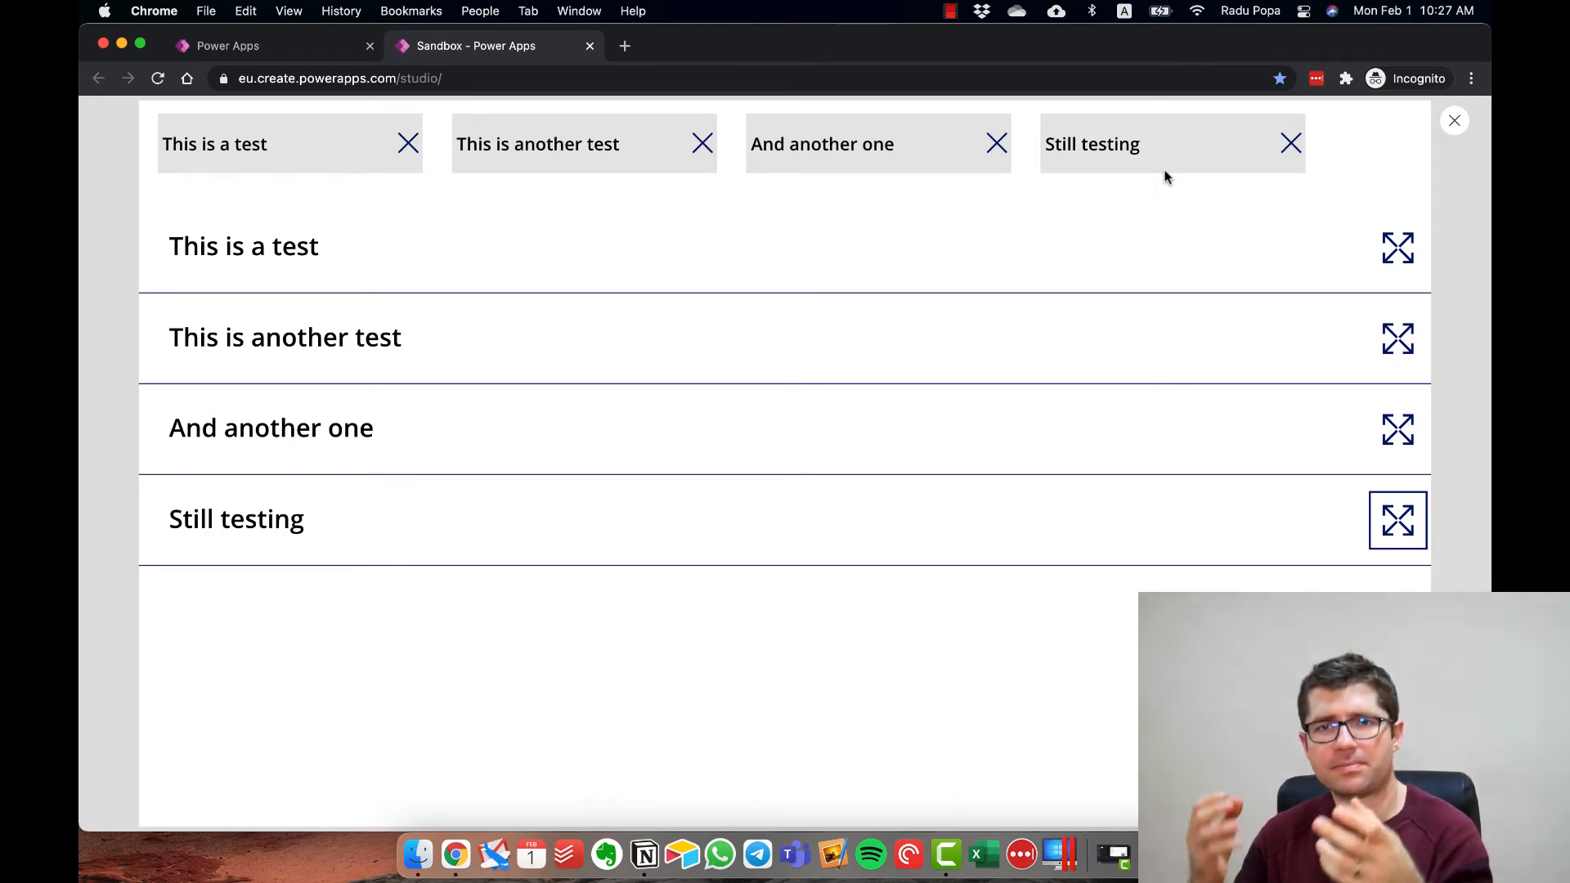
pyautogui.click(562, 148)
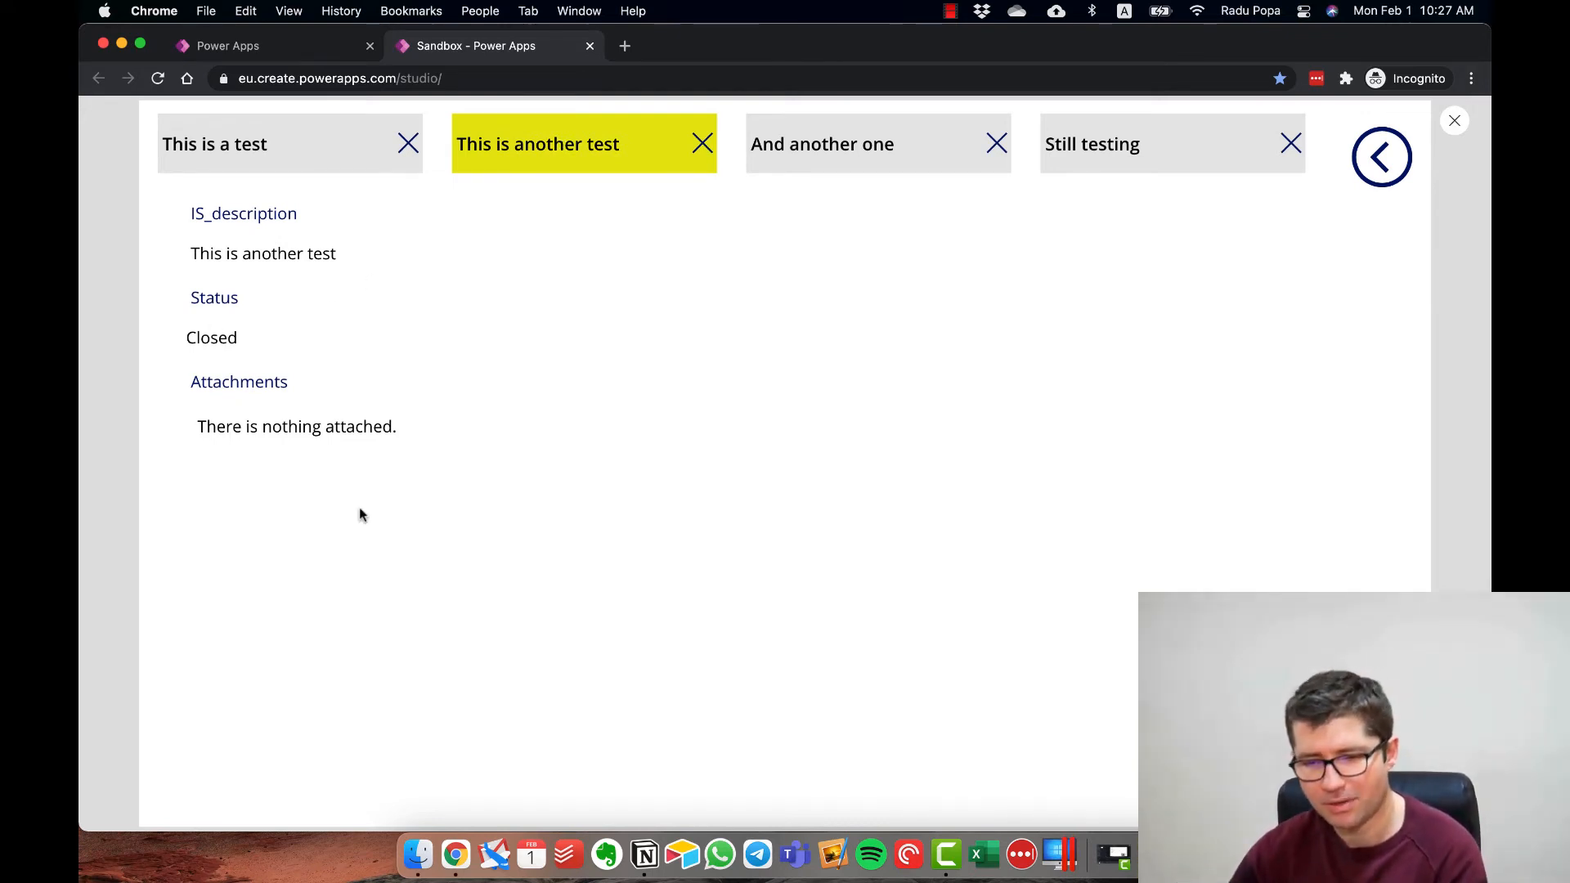
pyautogui.click(1455, 121)
# - Show TheTabs screen in the editor and inspect the DataSource of its issue details form
pyautogui.click(249, 432)
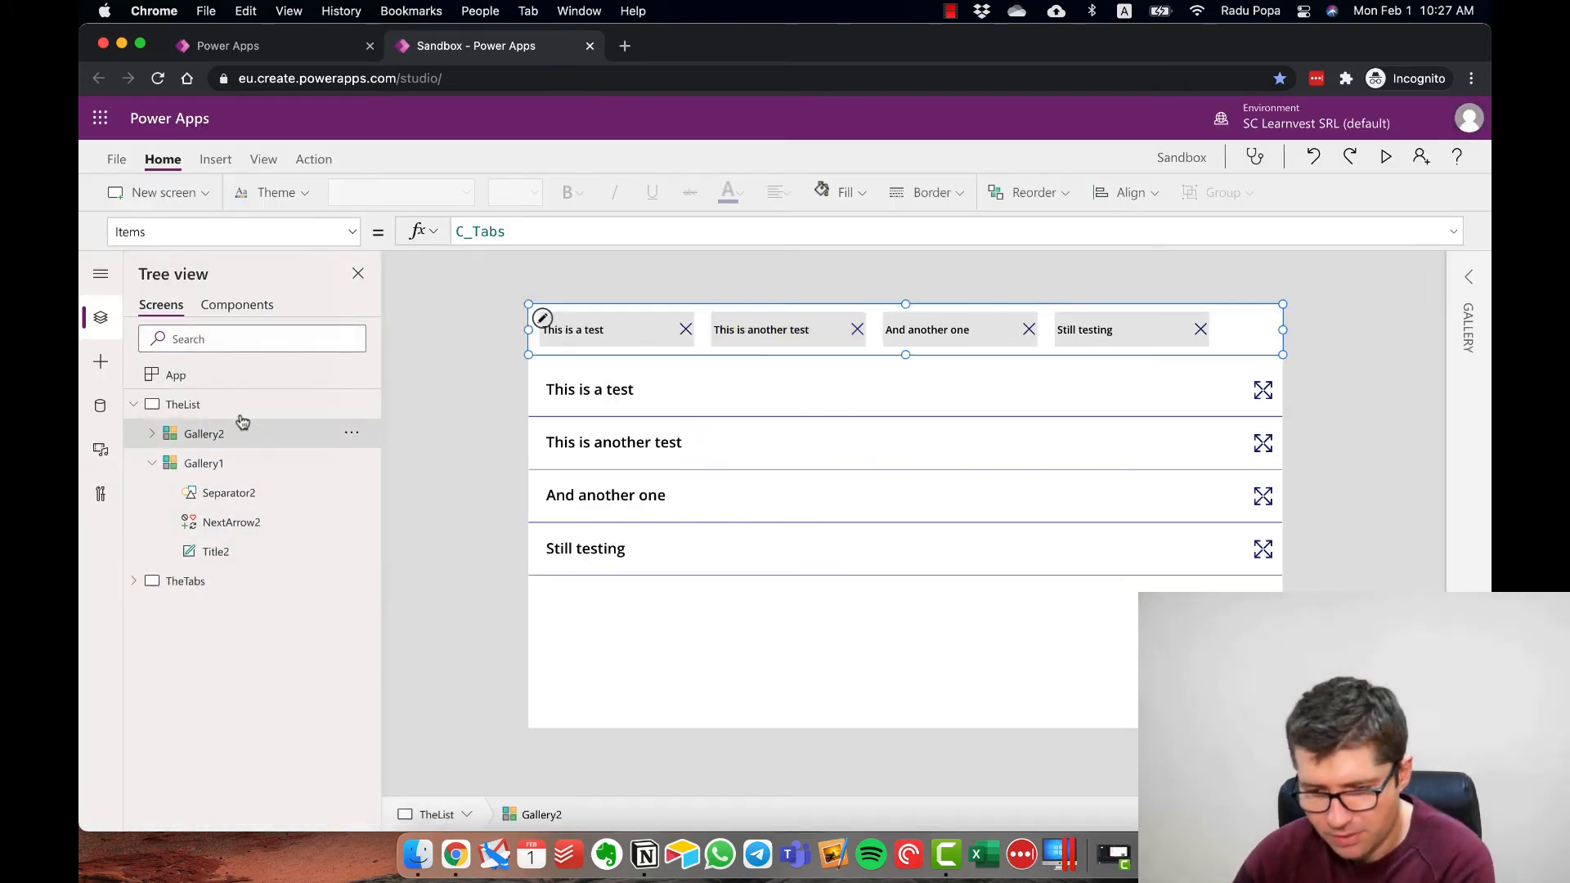
pyautogui.click(233, 407)
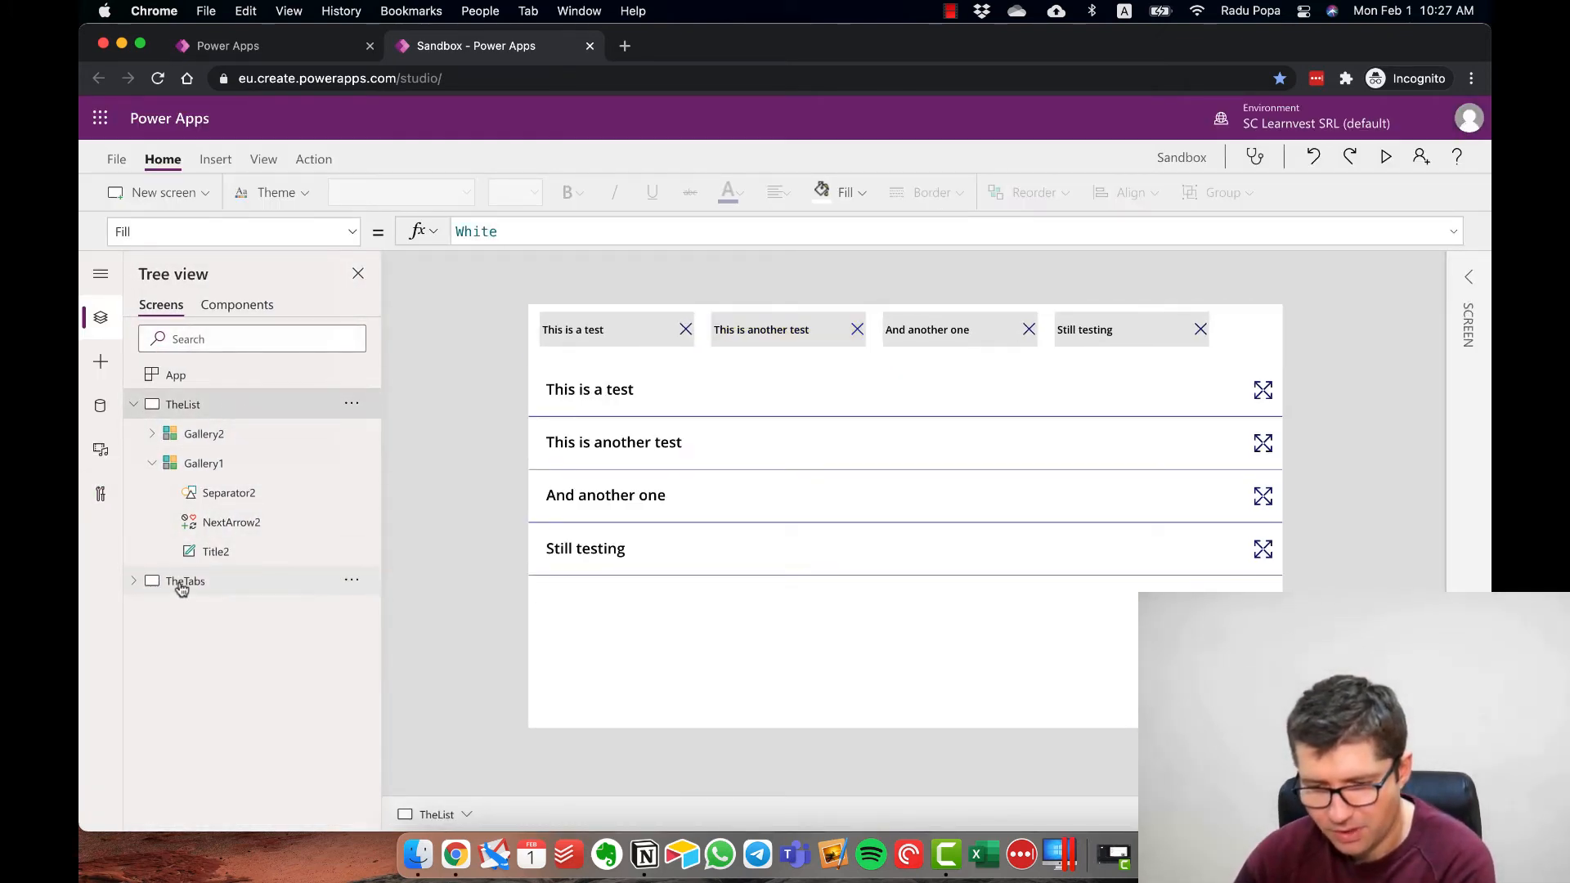
pyautogui.click(182, 582)
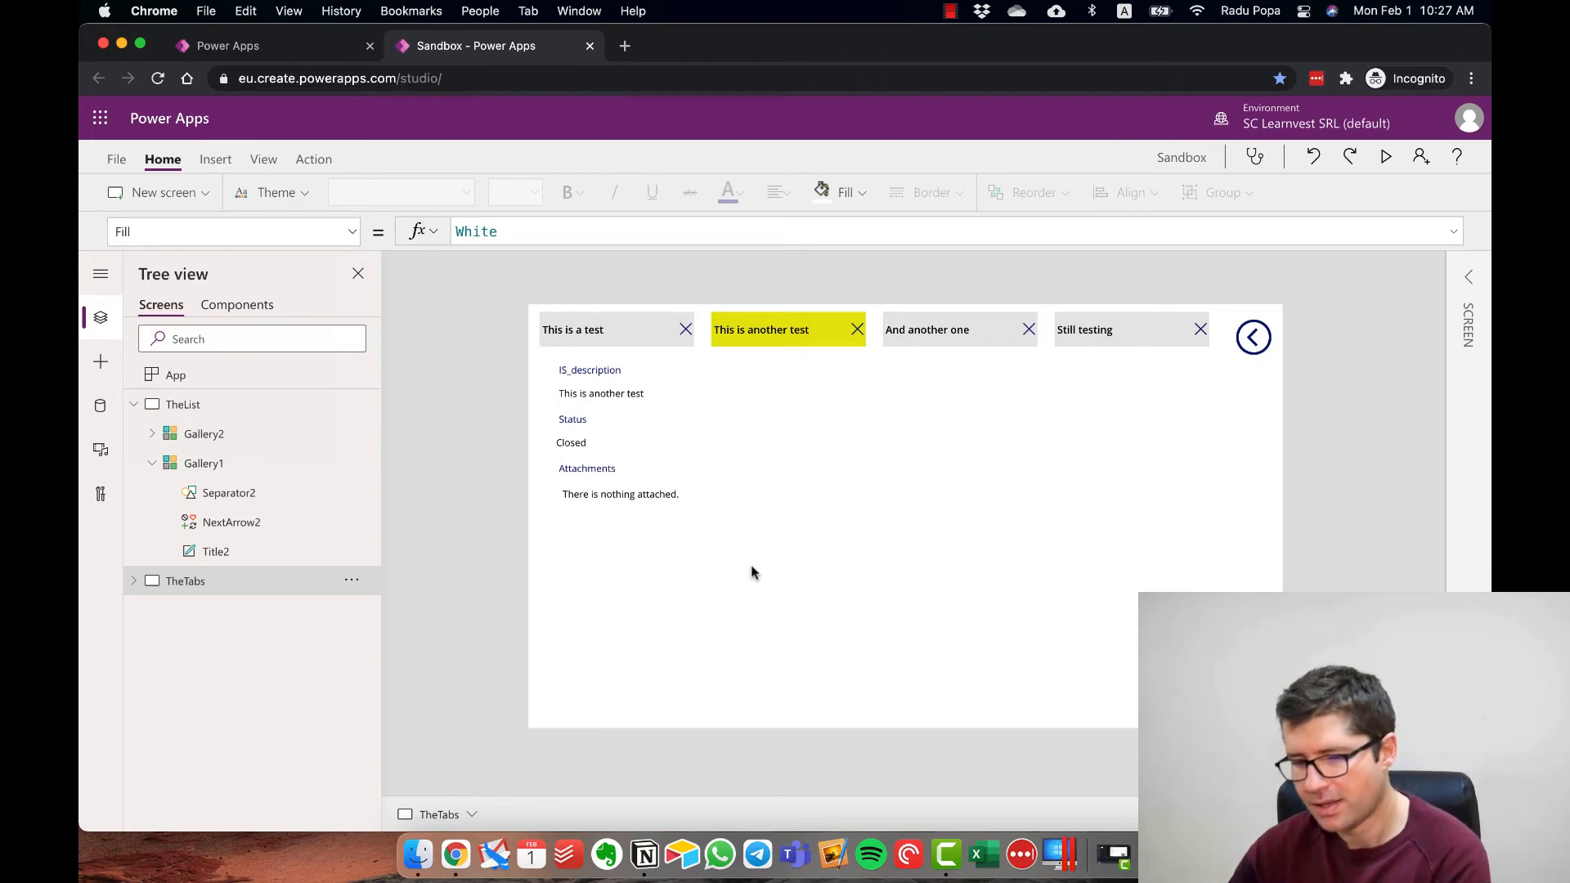
pyautogui.click(783, 642)
pyautogui.click(1043, 697)
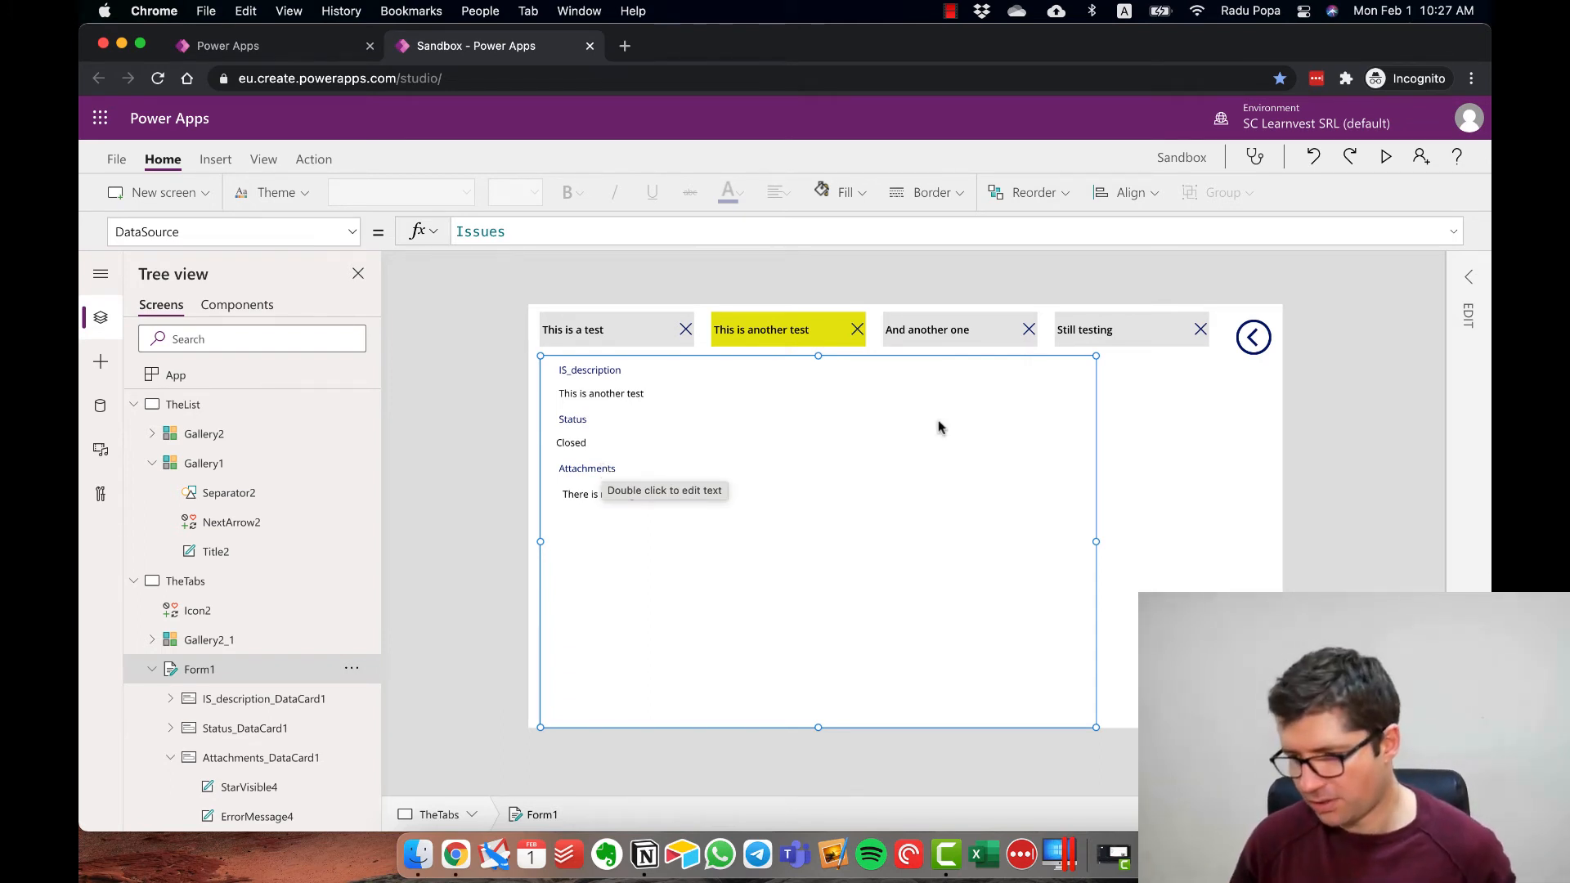
# - Preview TheTabs screen, switch to the "And another one" tab to check its details, and exit preview
pyautogui.click(1386, 156)
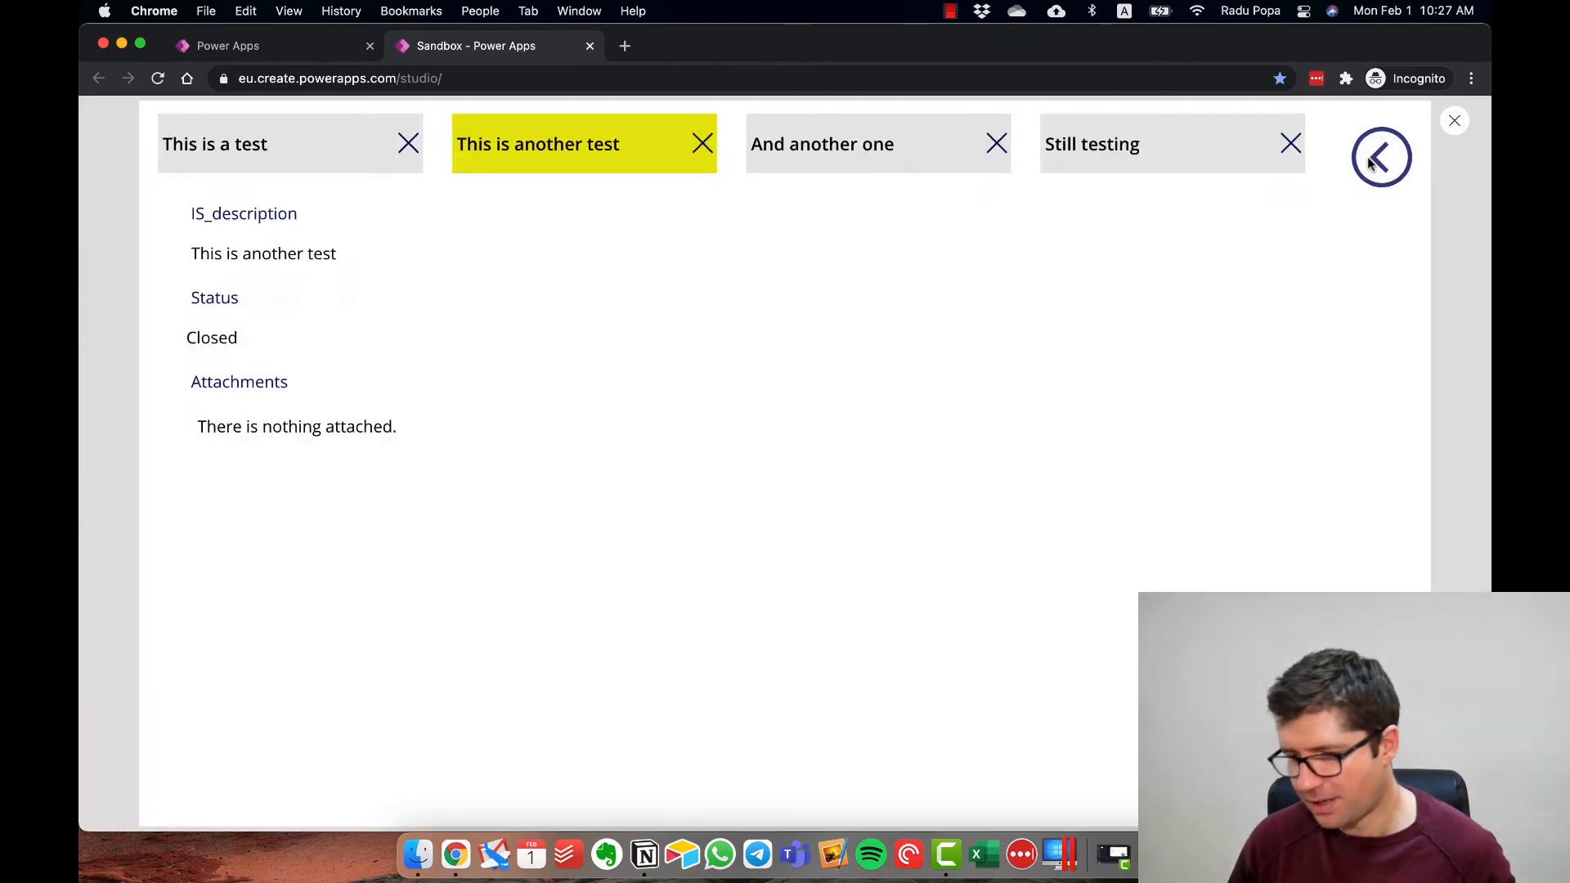
pyautogui.click(817, 144)
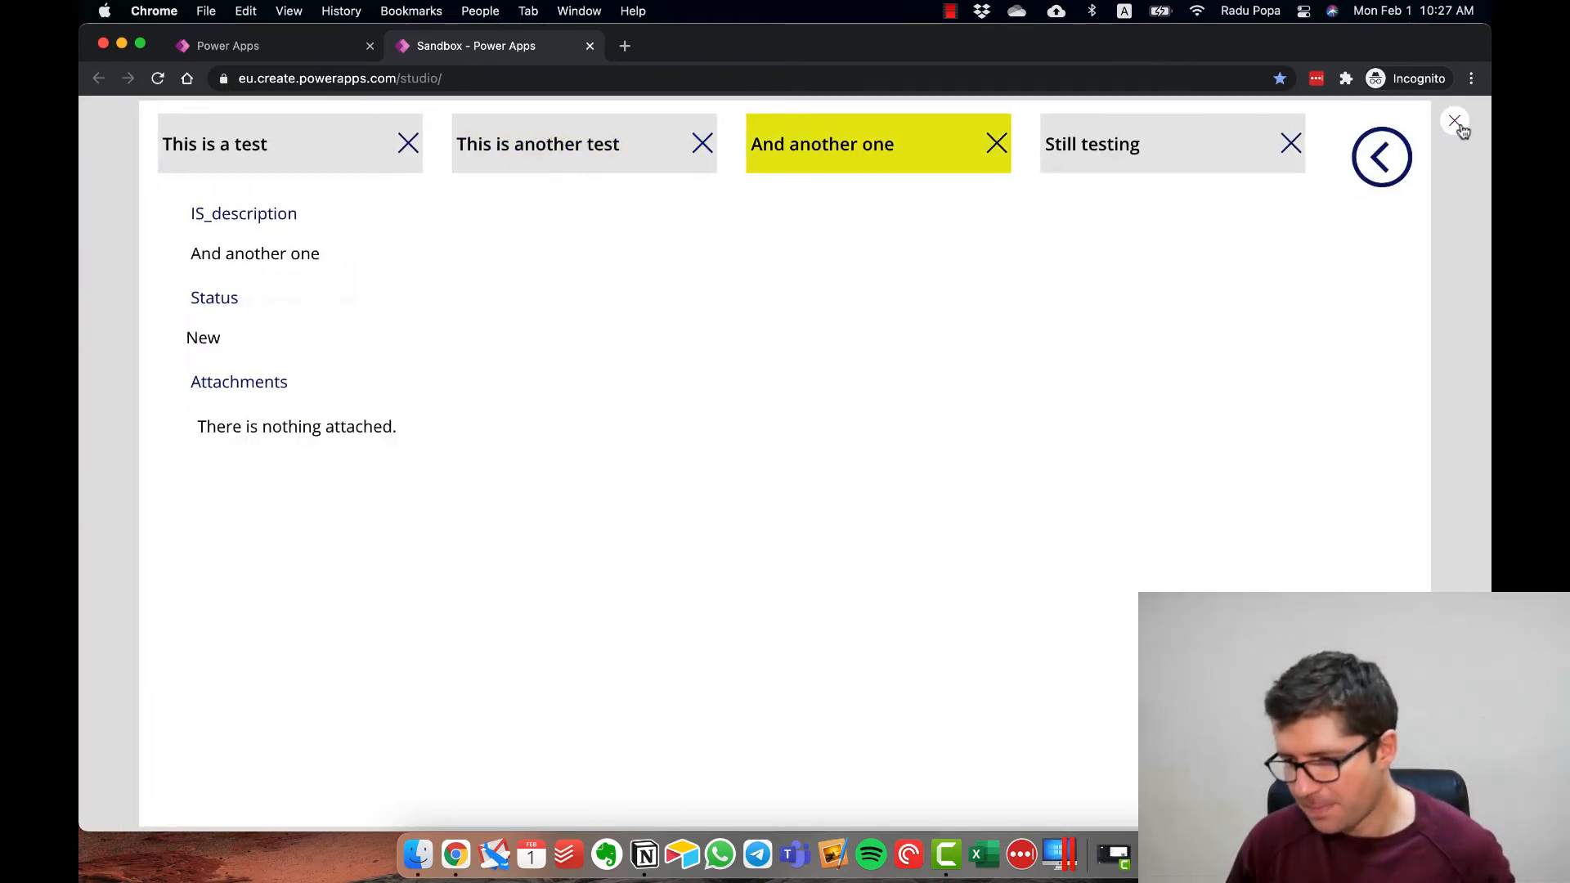
pyautogui.click(1454, 121)
# - Inspect the OnSelect formula of the tab label in the tab gallery on TheTabs screen
pyautogui.click(908, 327)
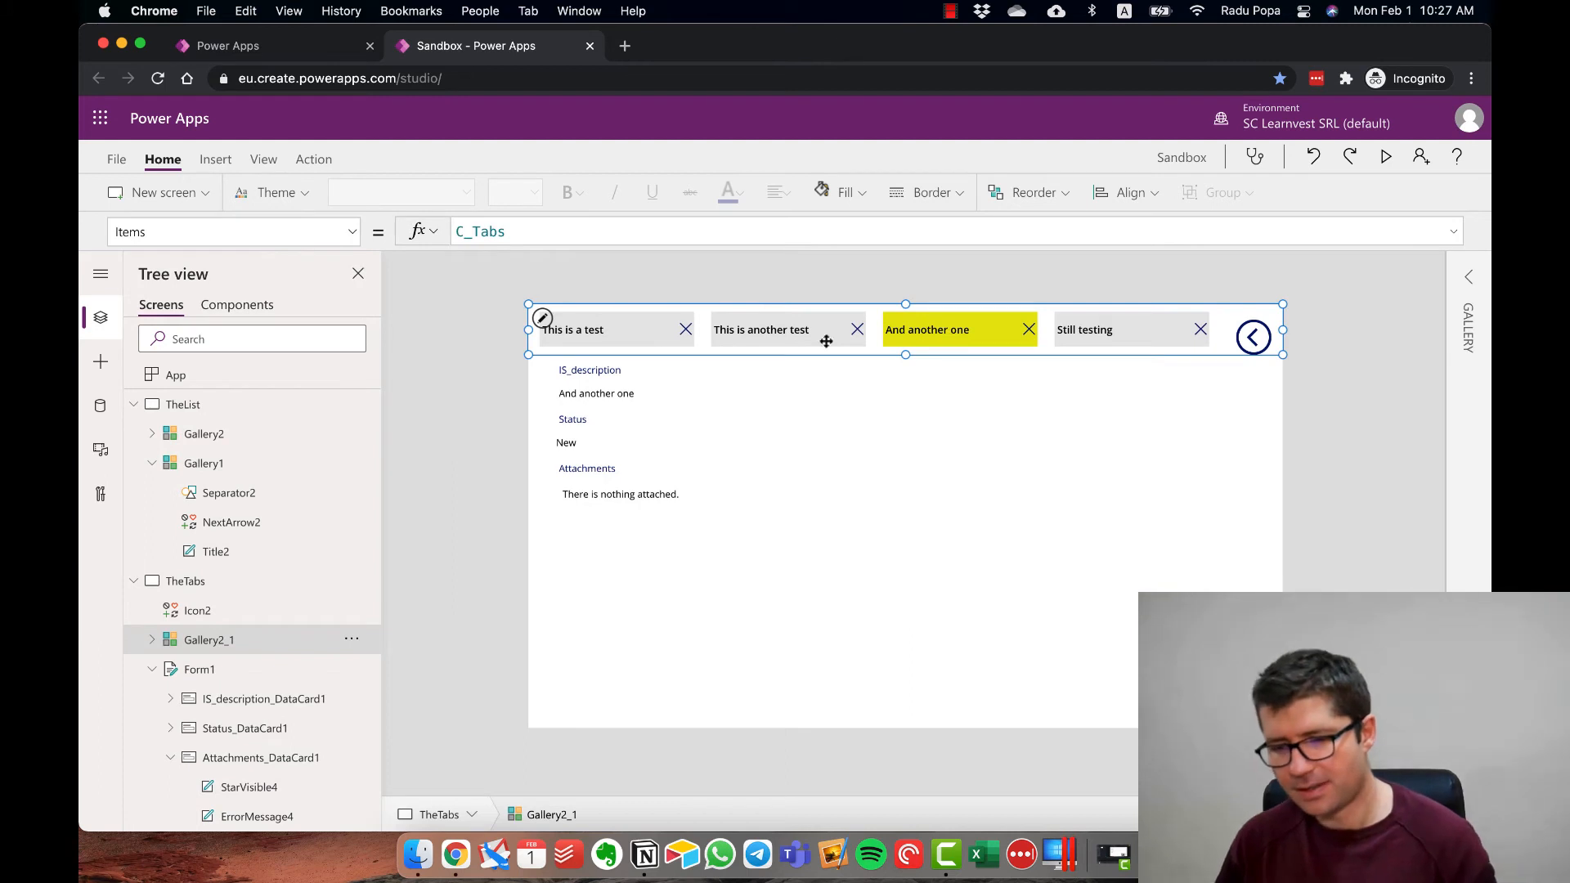
pyautogui.click(603, 329)
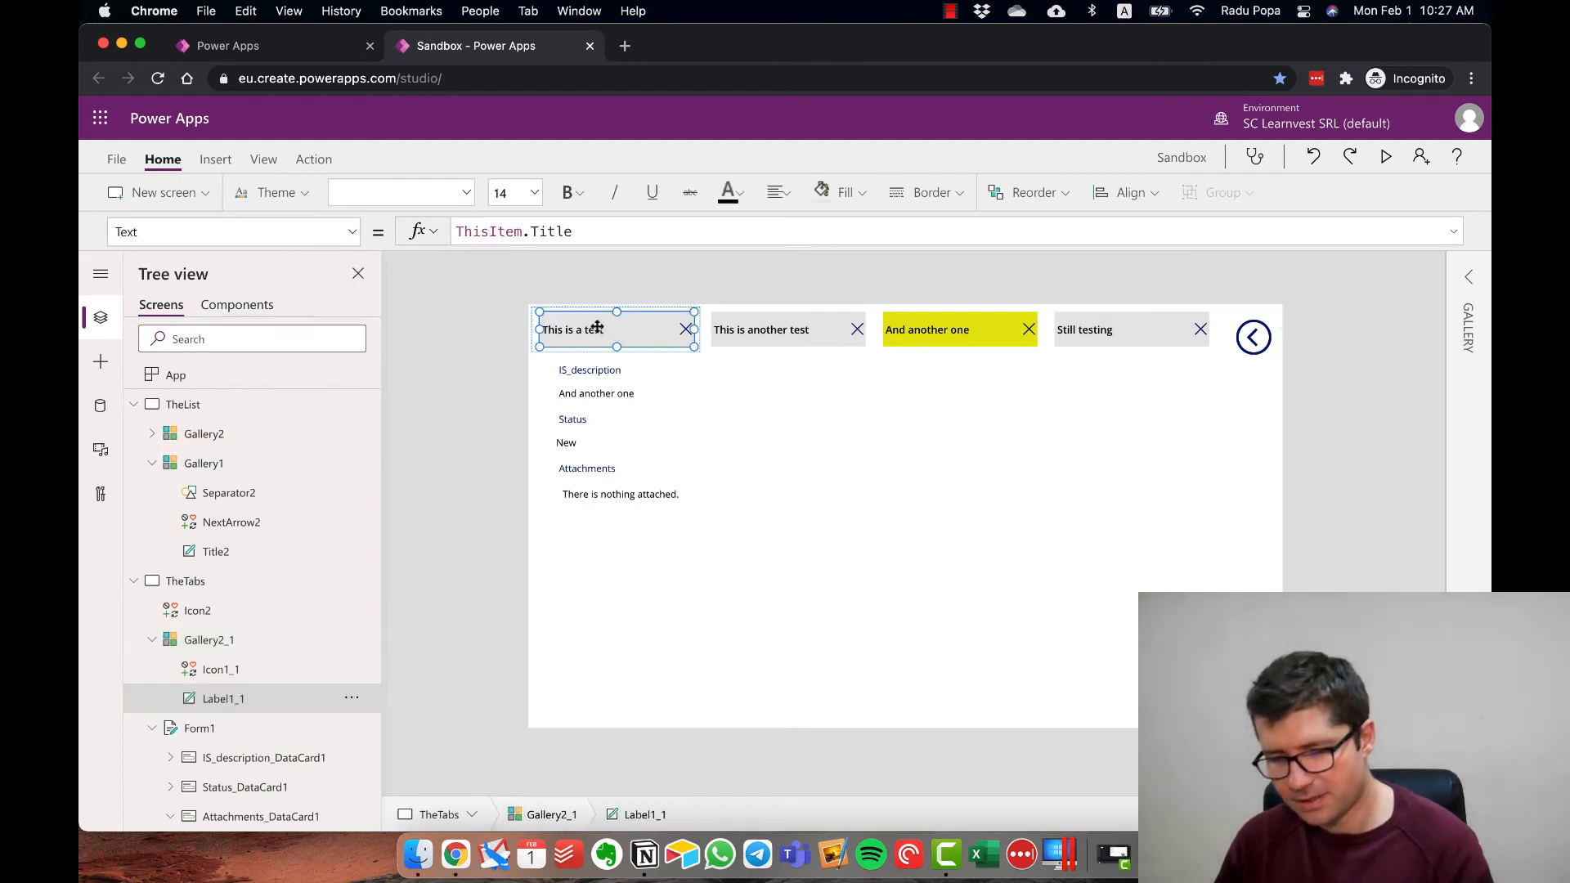
pyautogui.click(213, 232)
pyautogui.click(212, 233)
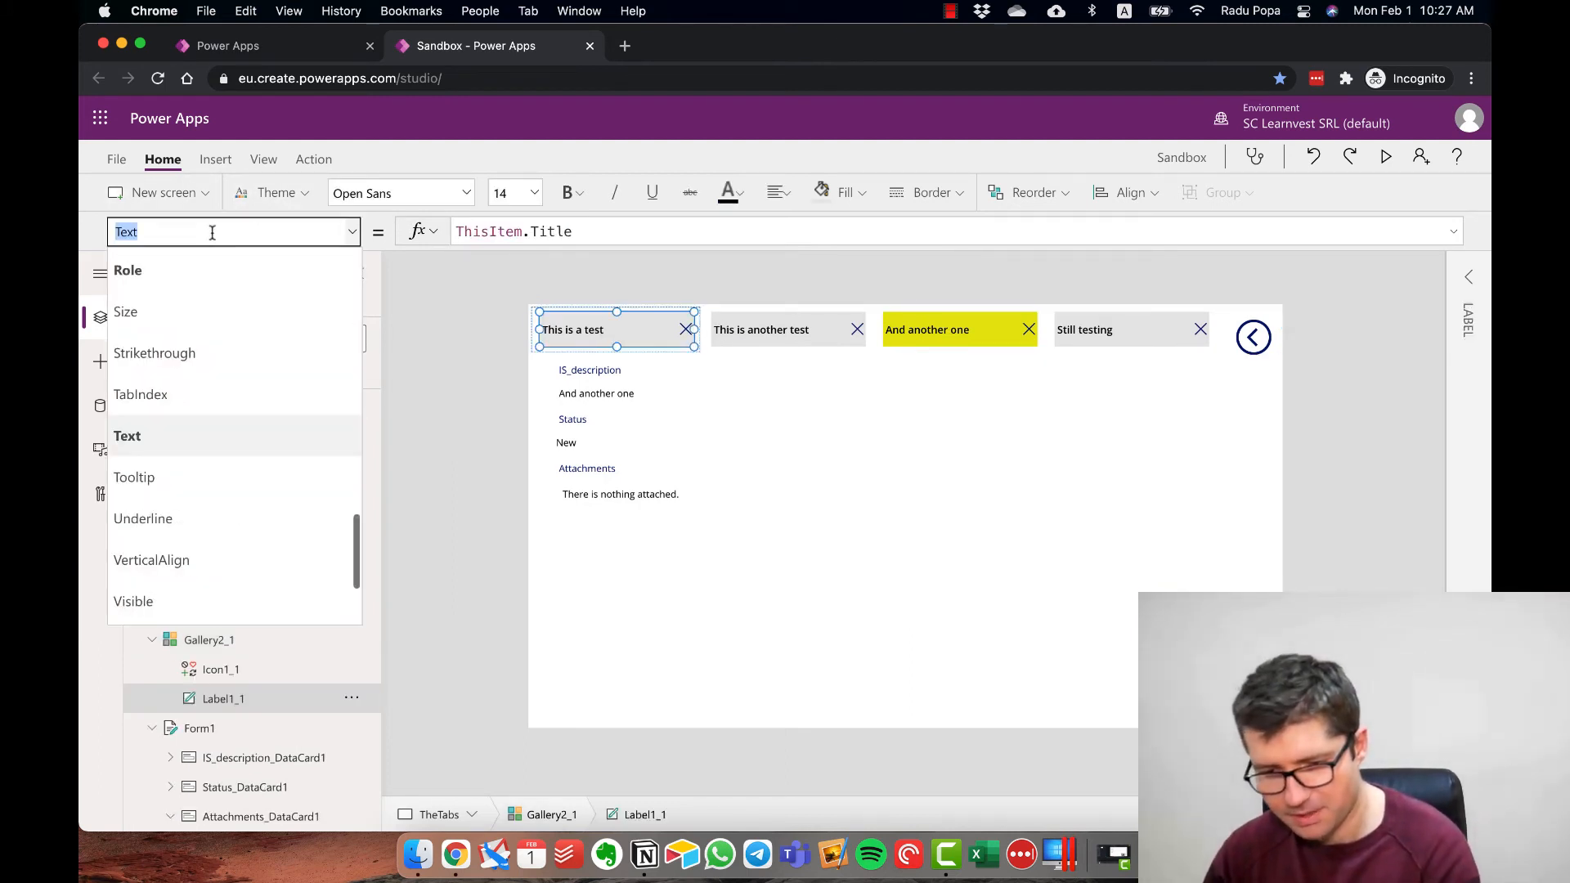
pyautogui.write('OnS')
pyautogui.press('Return')
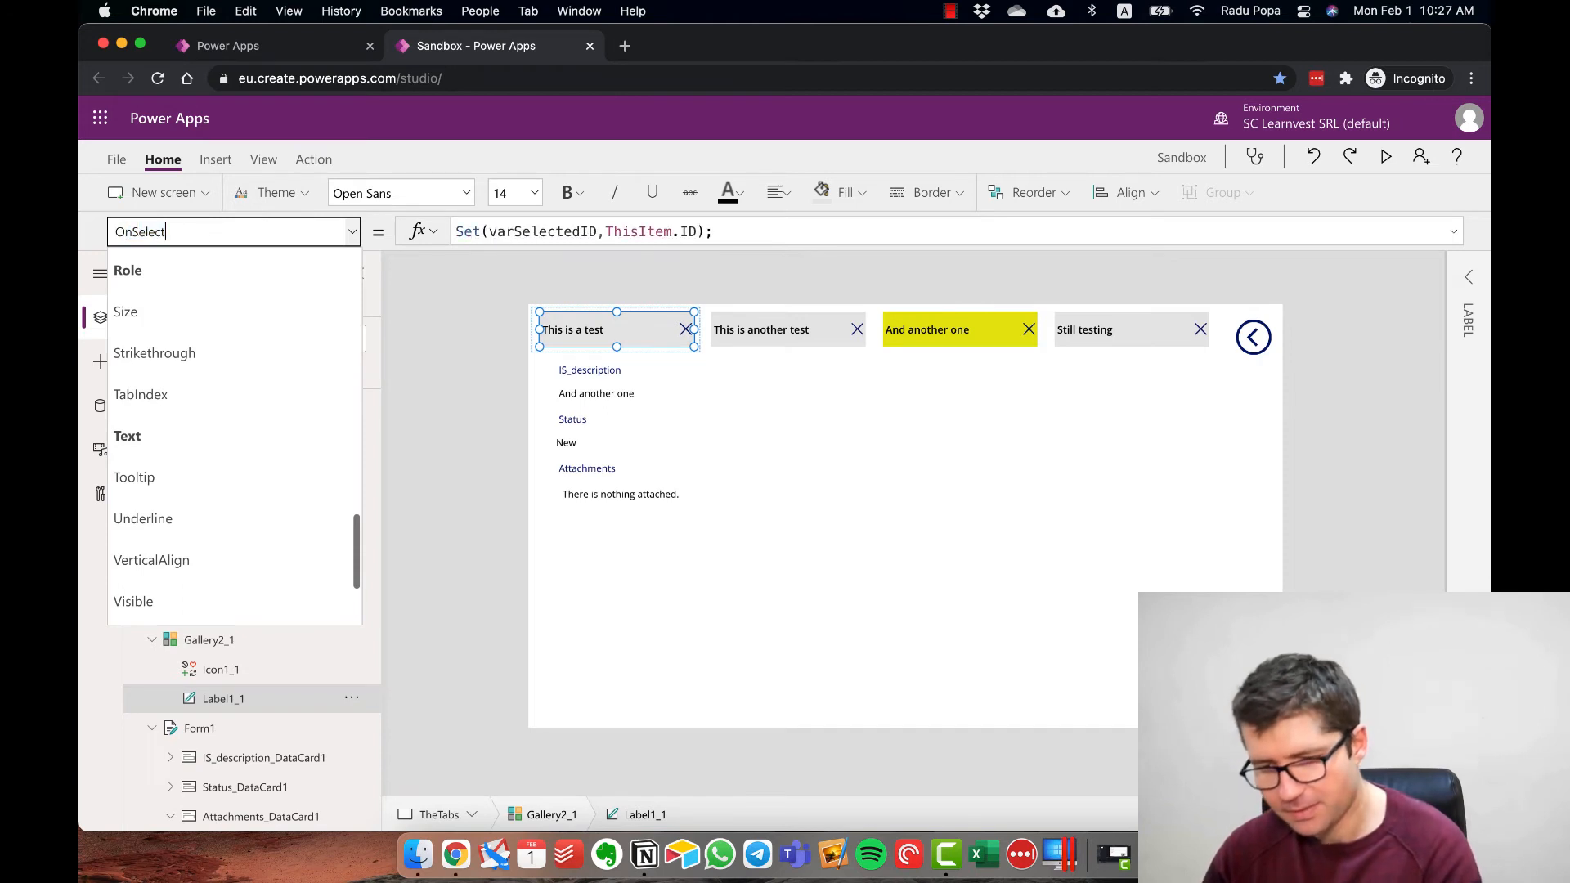
pyautogui.click(476, 237)
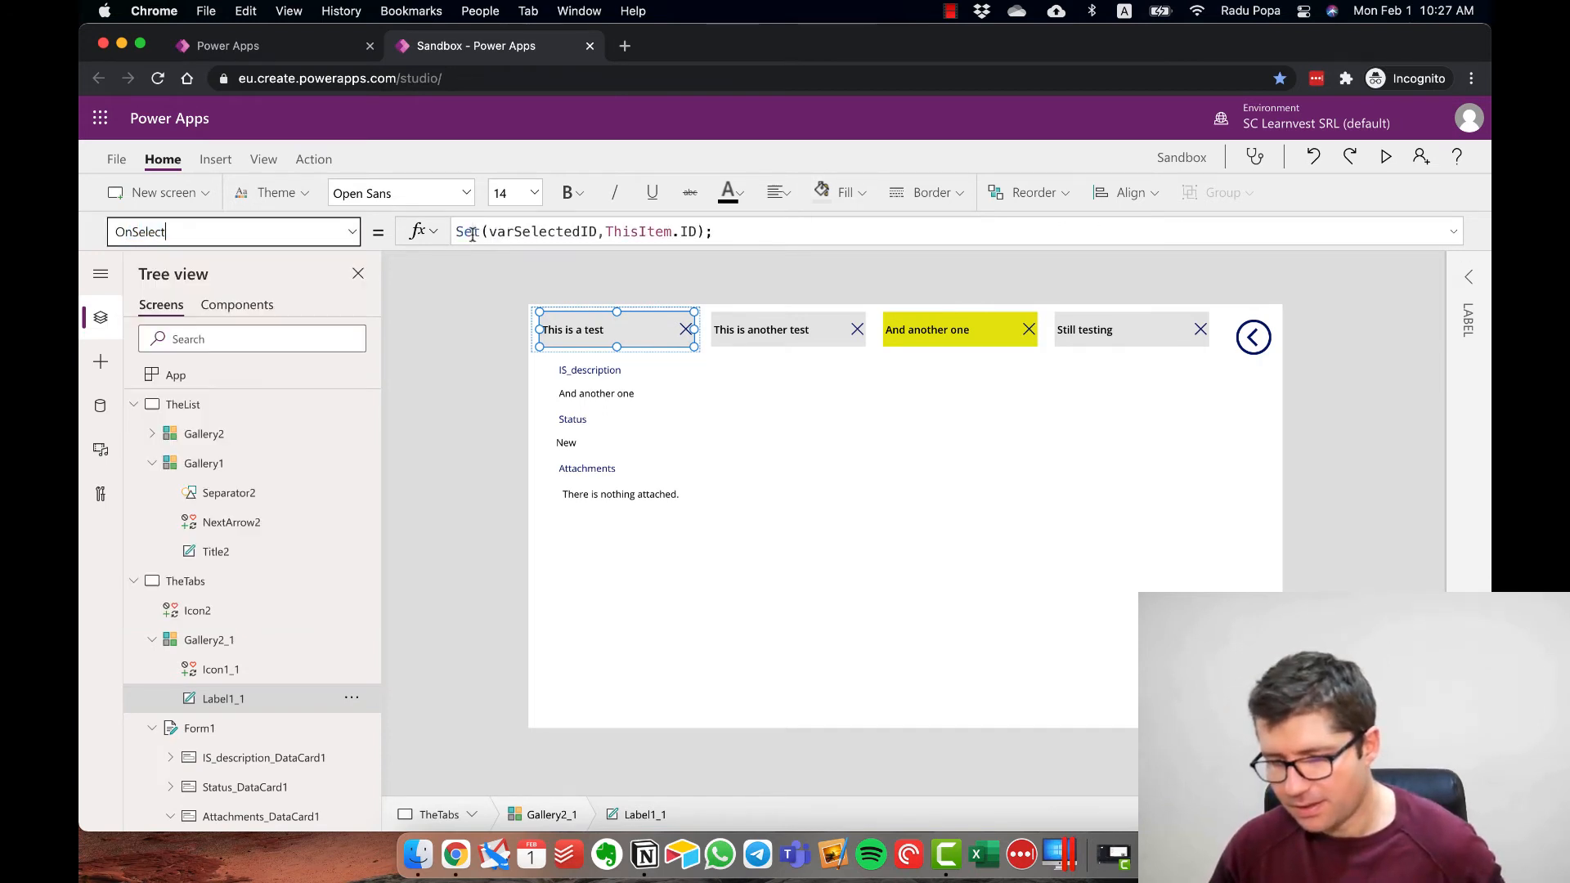
pyautogui.click(532, 235)
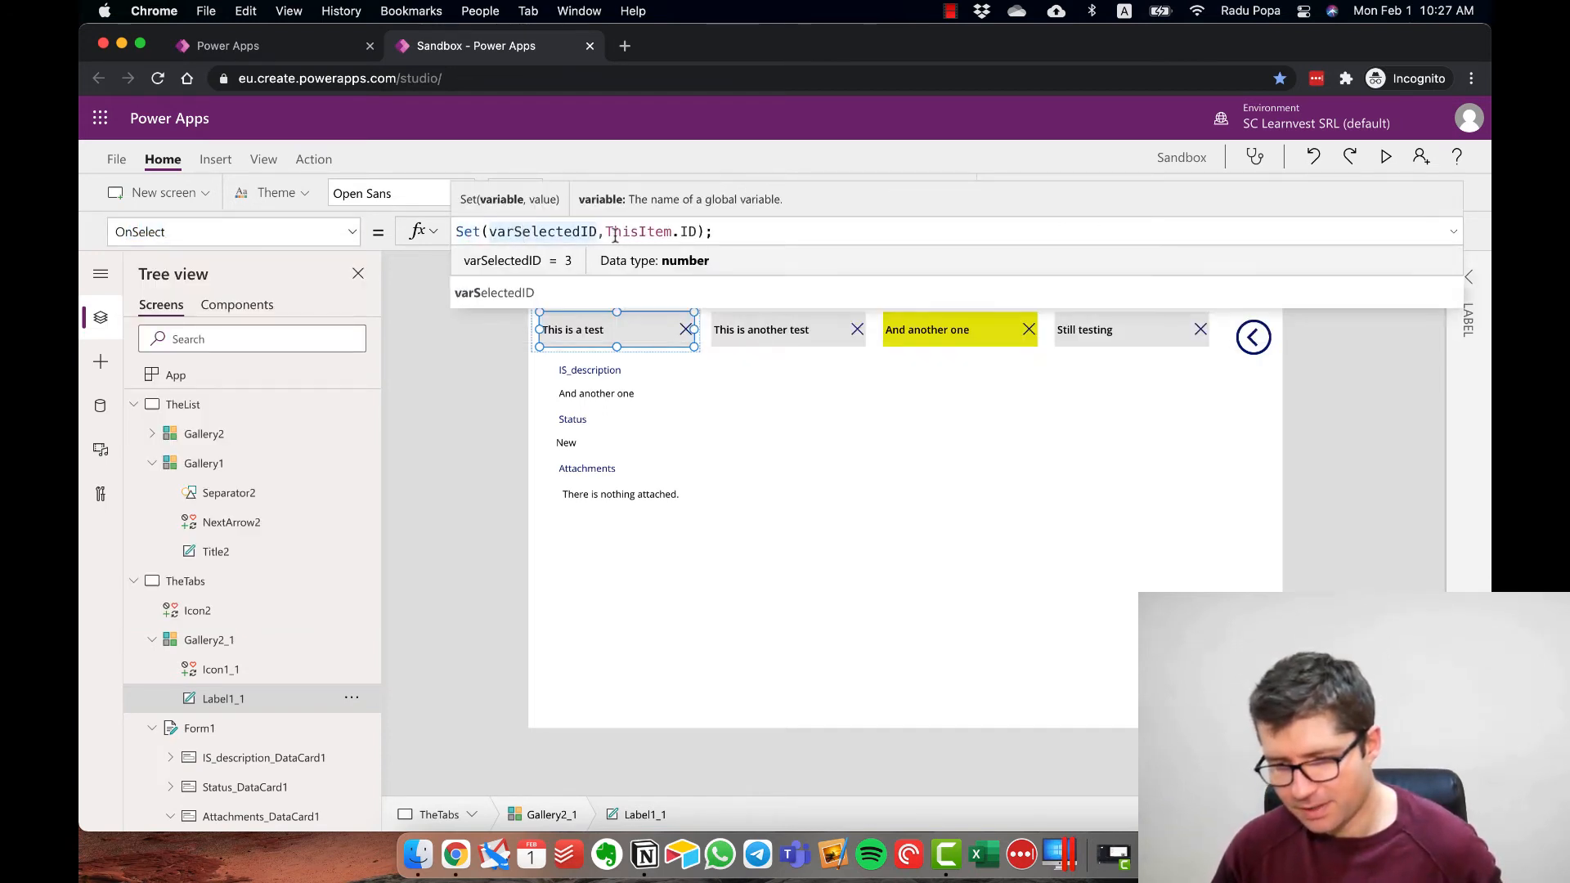
pyautogui.click(731, 230)
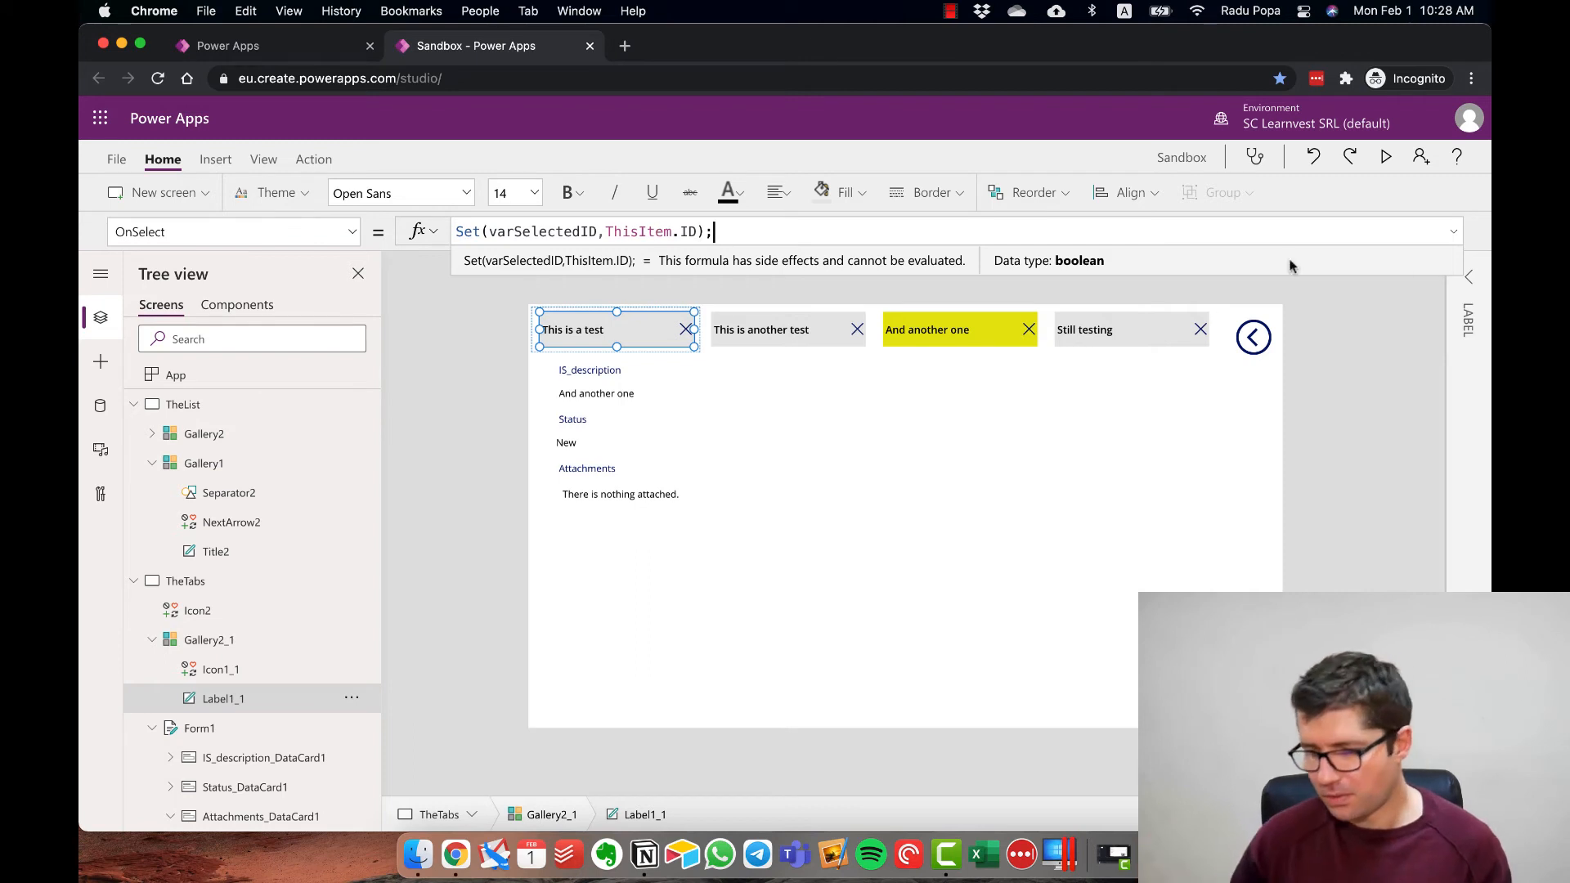
# - Inspect the Item property of the issue details form, including its lookup source and condition
pyautogui.click(1364, 517)
pyautogui.click(665, 624)
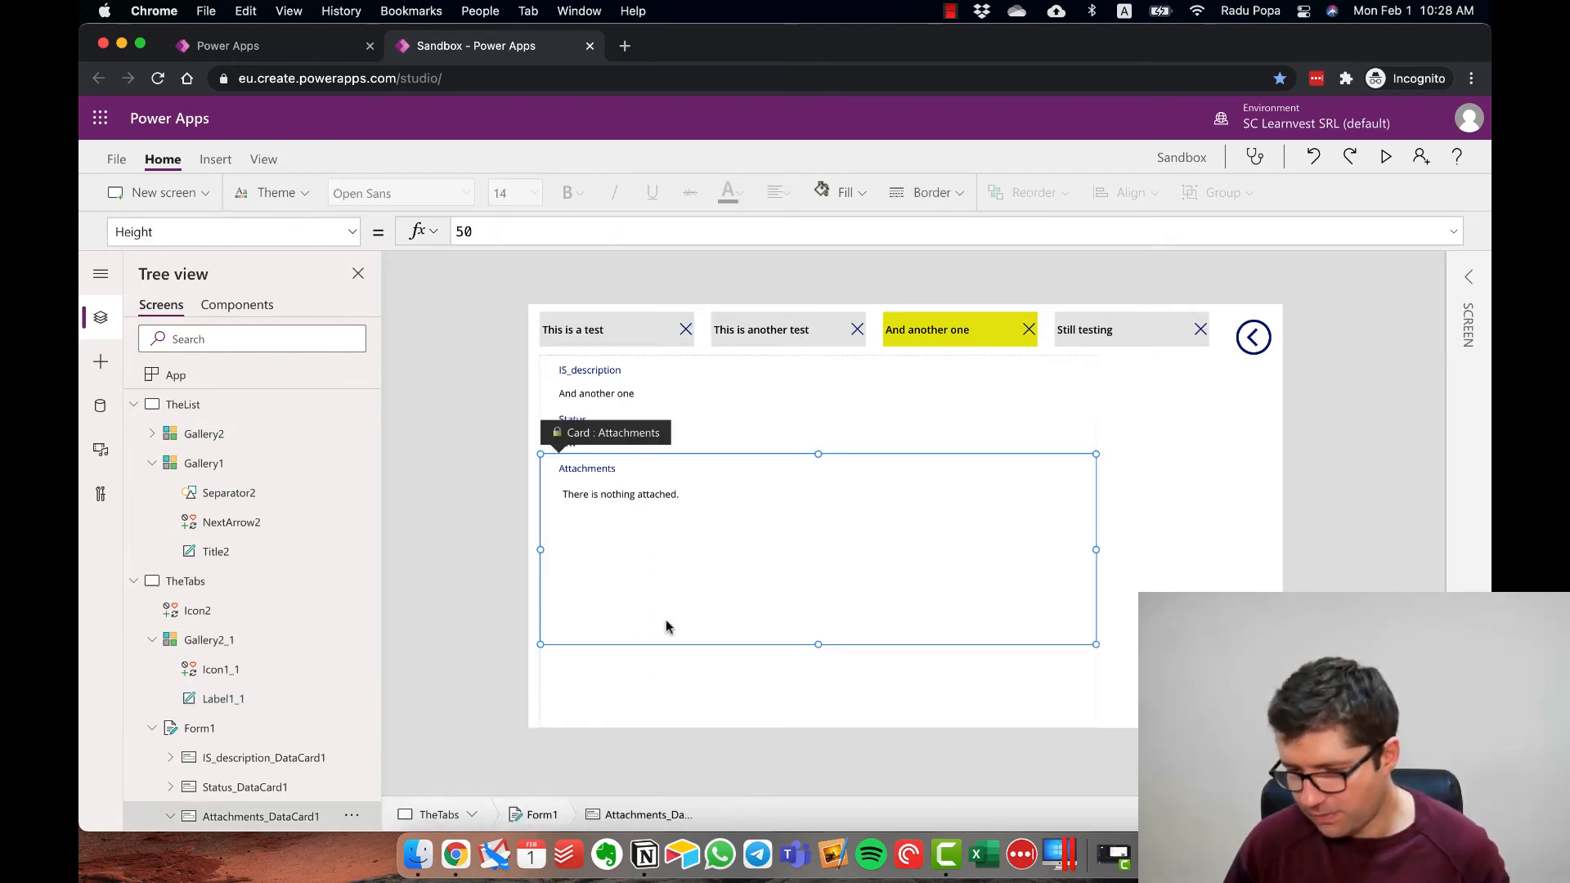
pyautogui.click(824, 718)
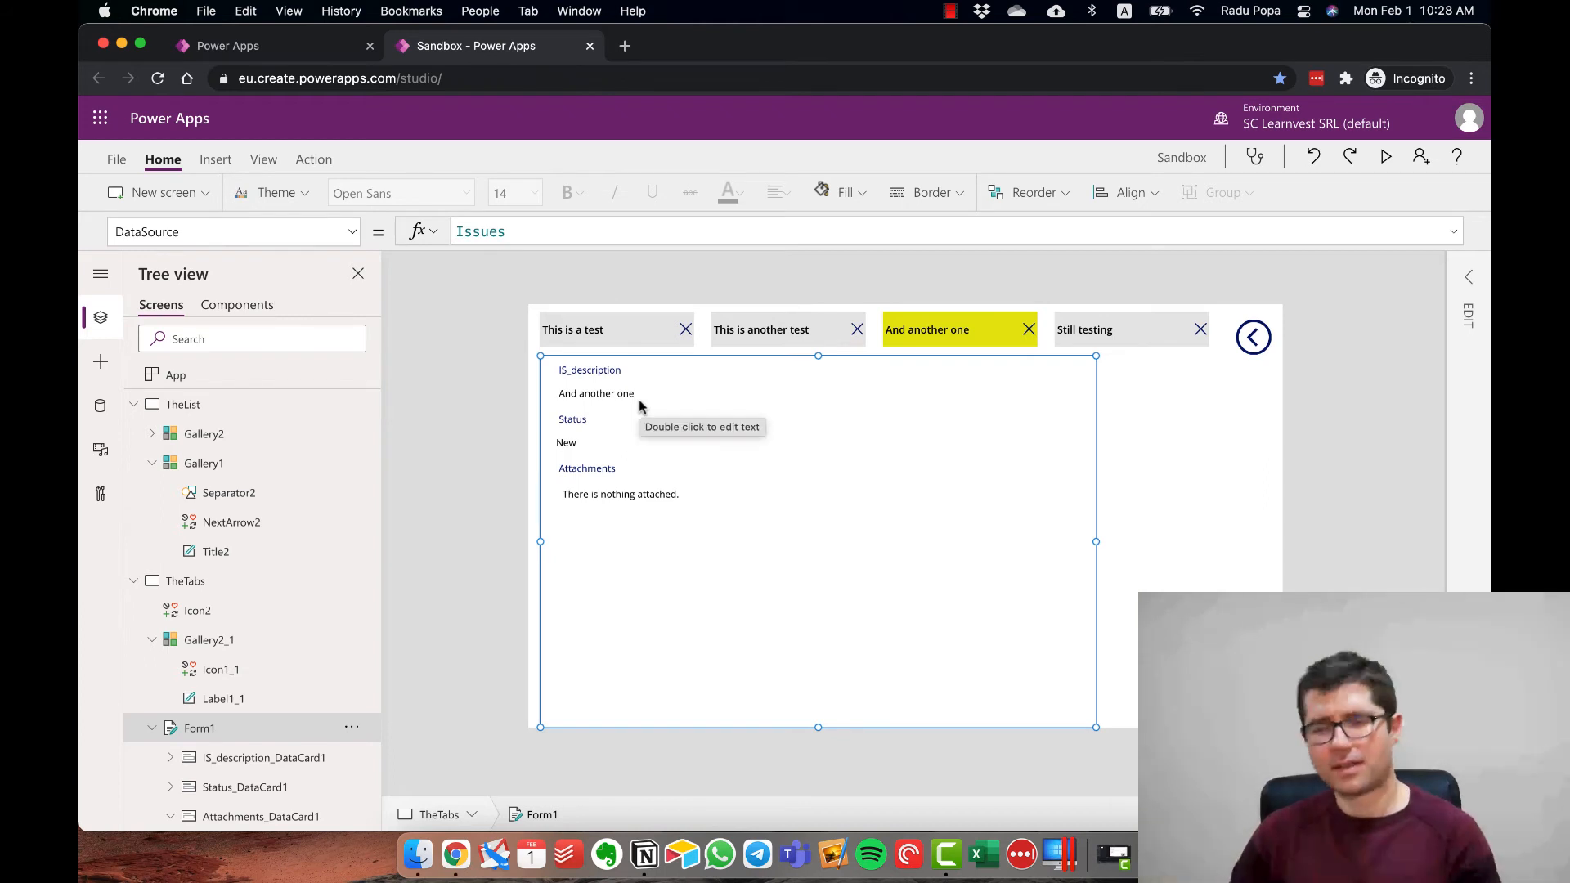
pyautogui.click(260, 225)
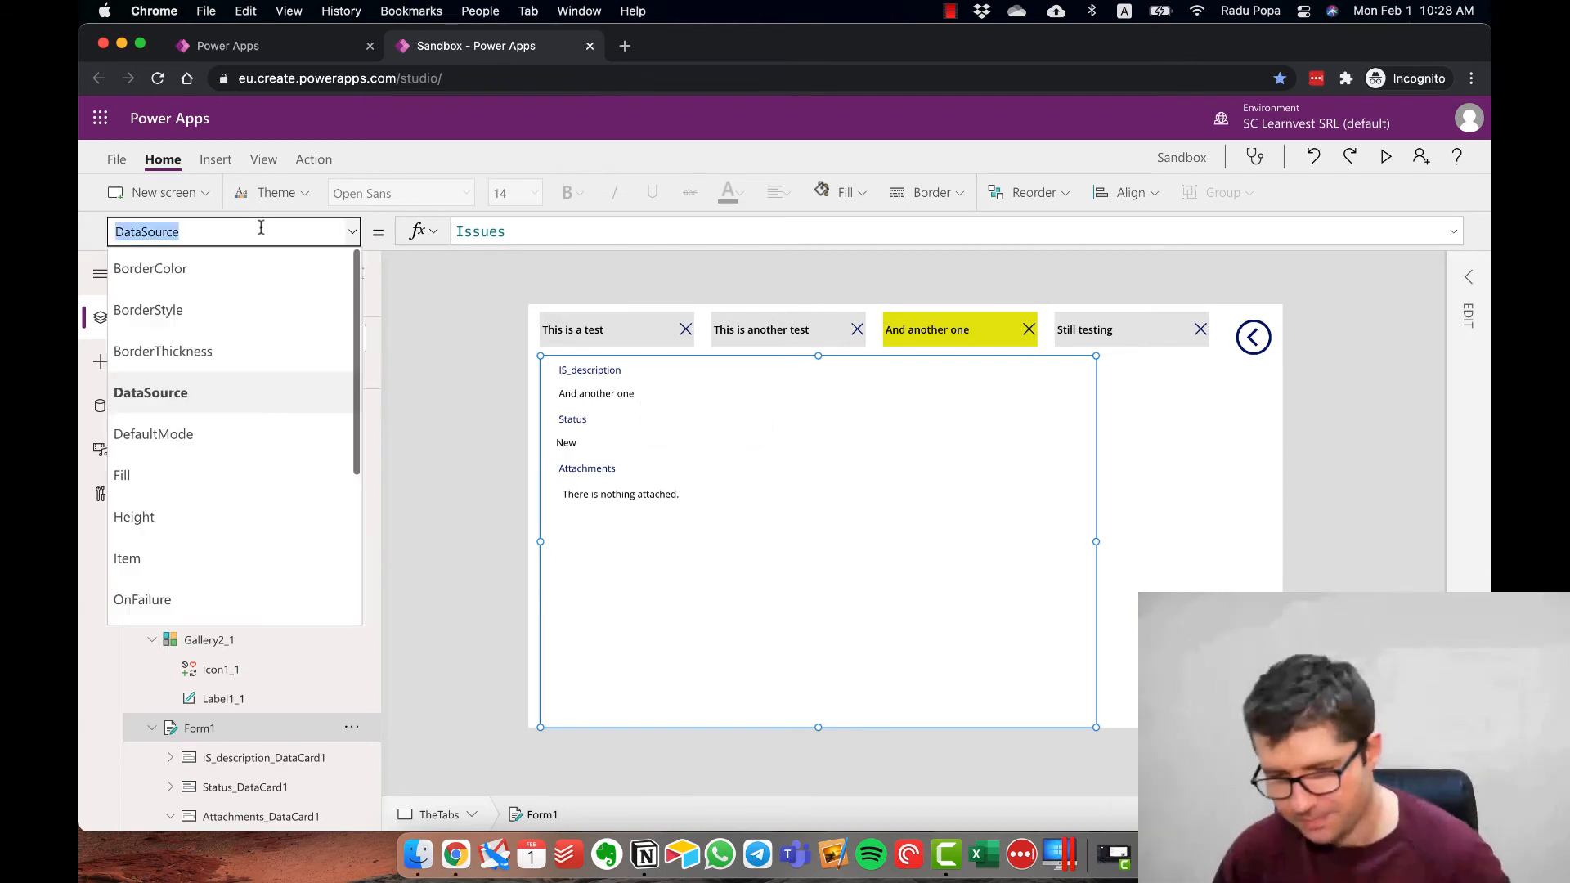
pyautogui.write('Item')
pyautogui.press('Return')
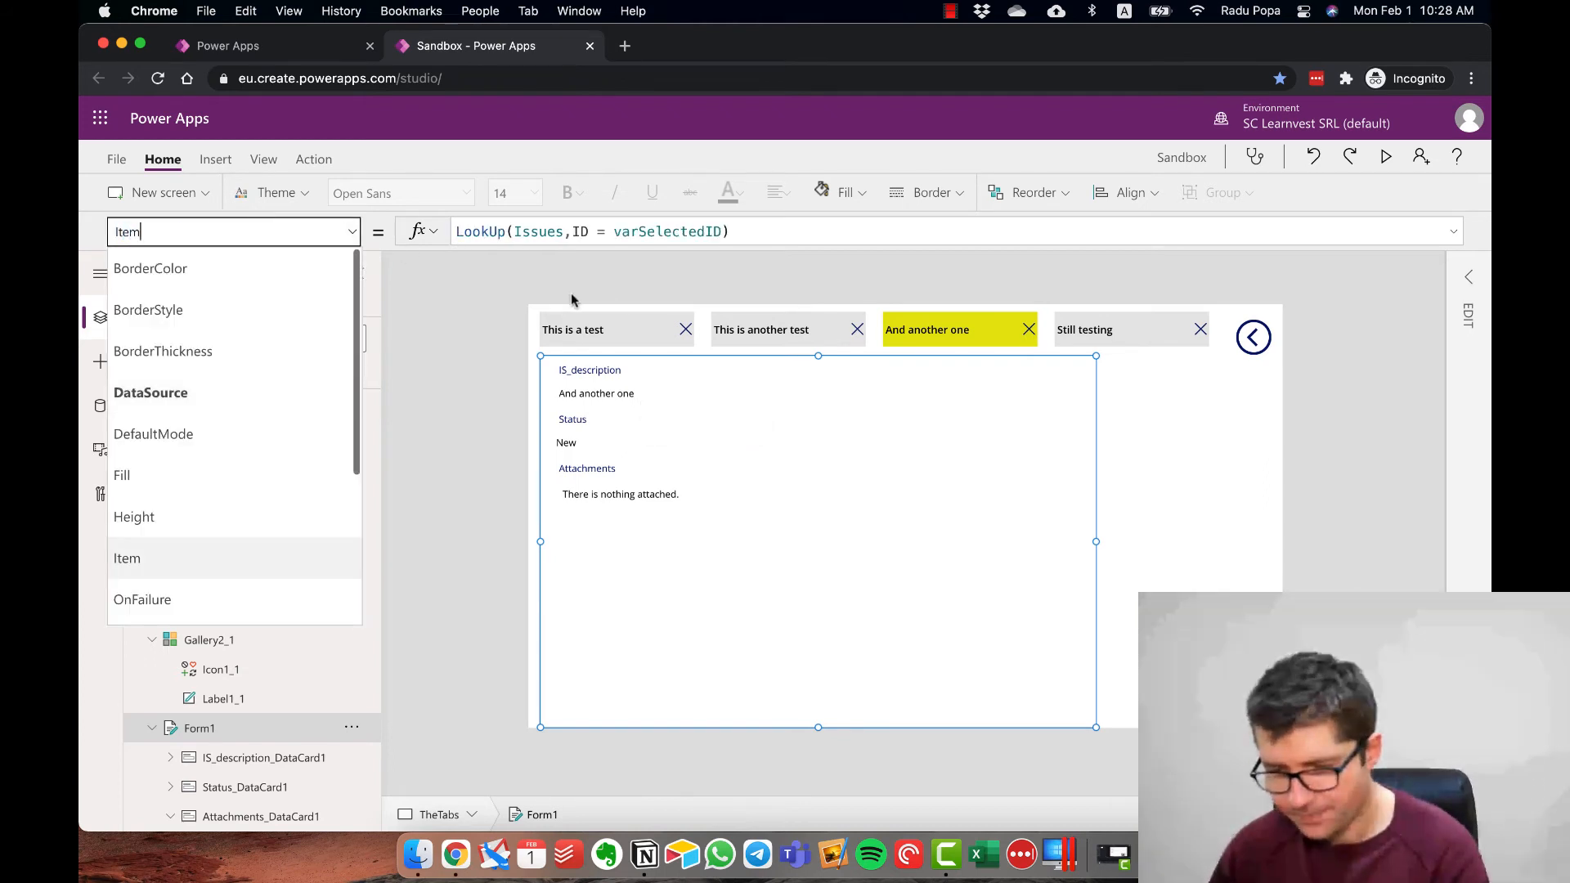
pyautogui.click(476, 234)
pyautogui.click(546, 233)
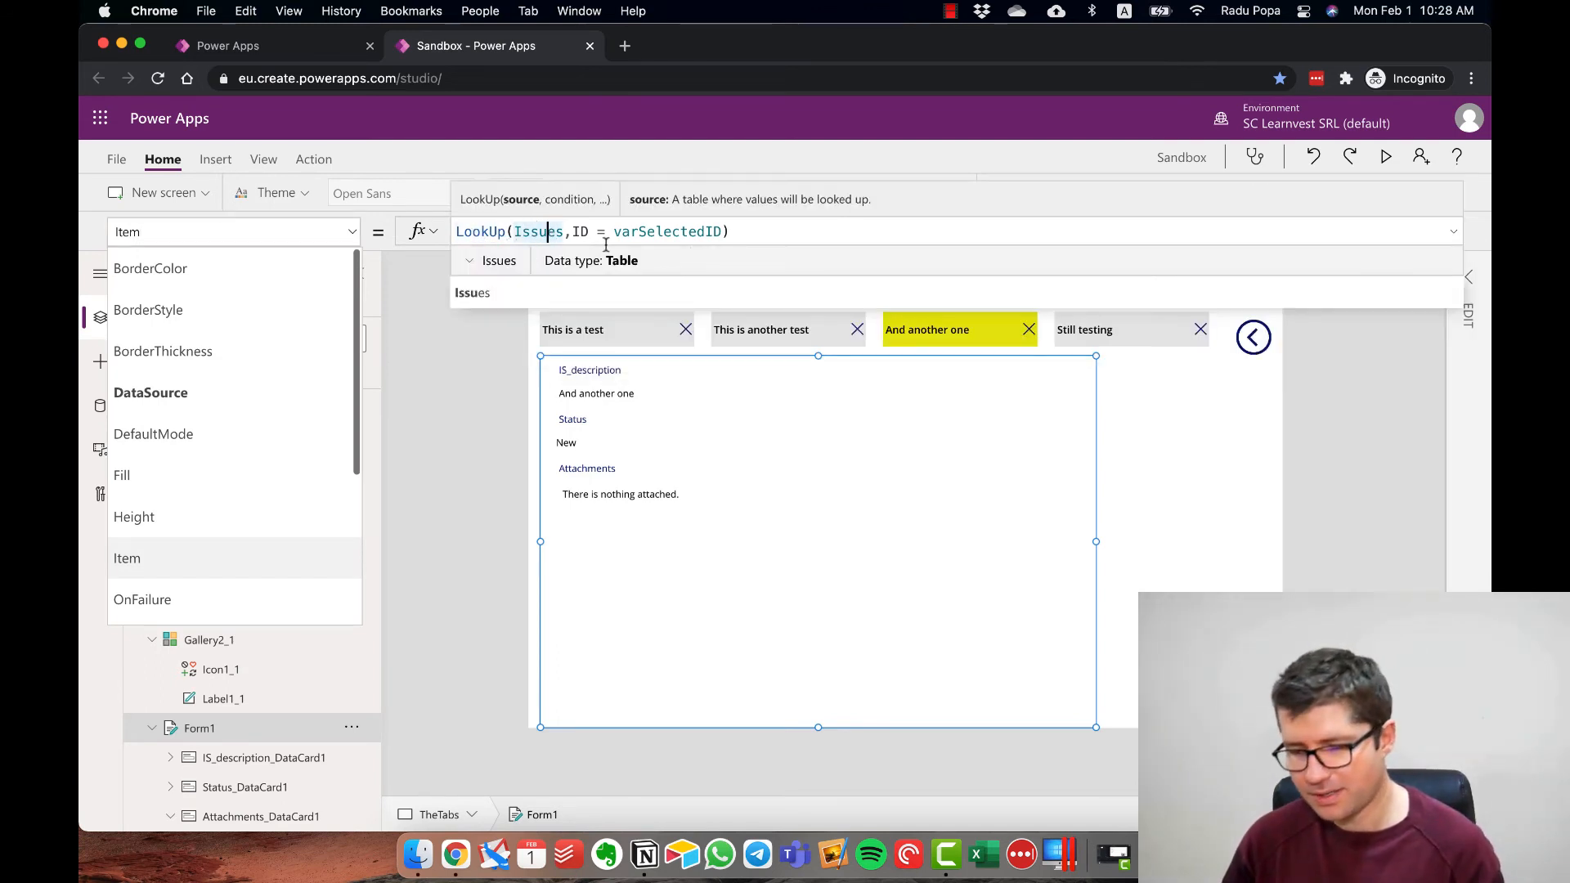
pyautogui.click(575, 232)
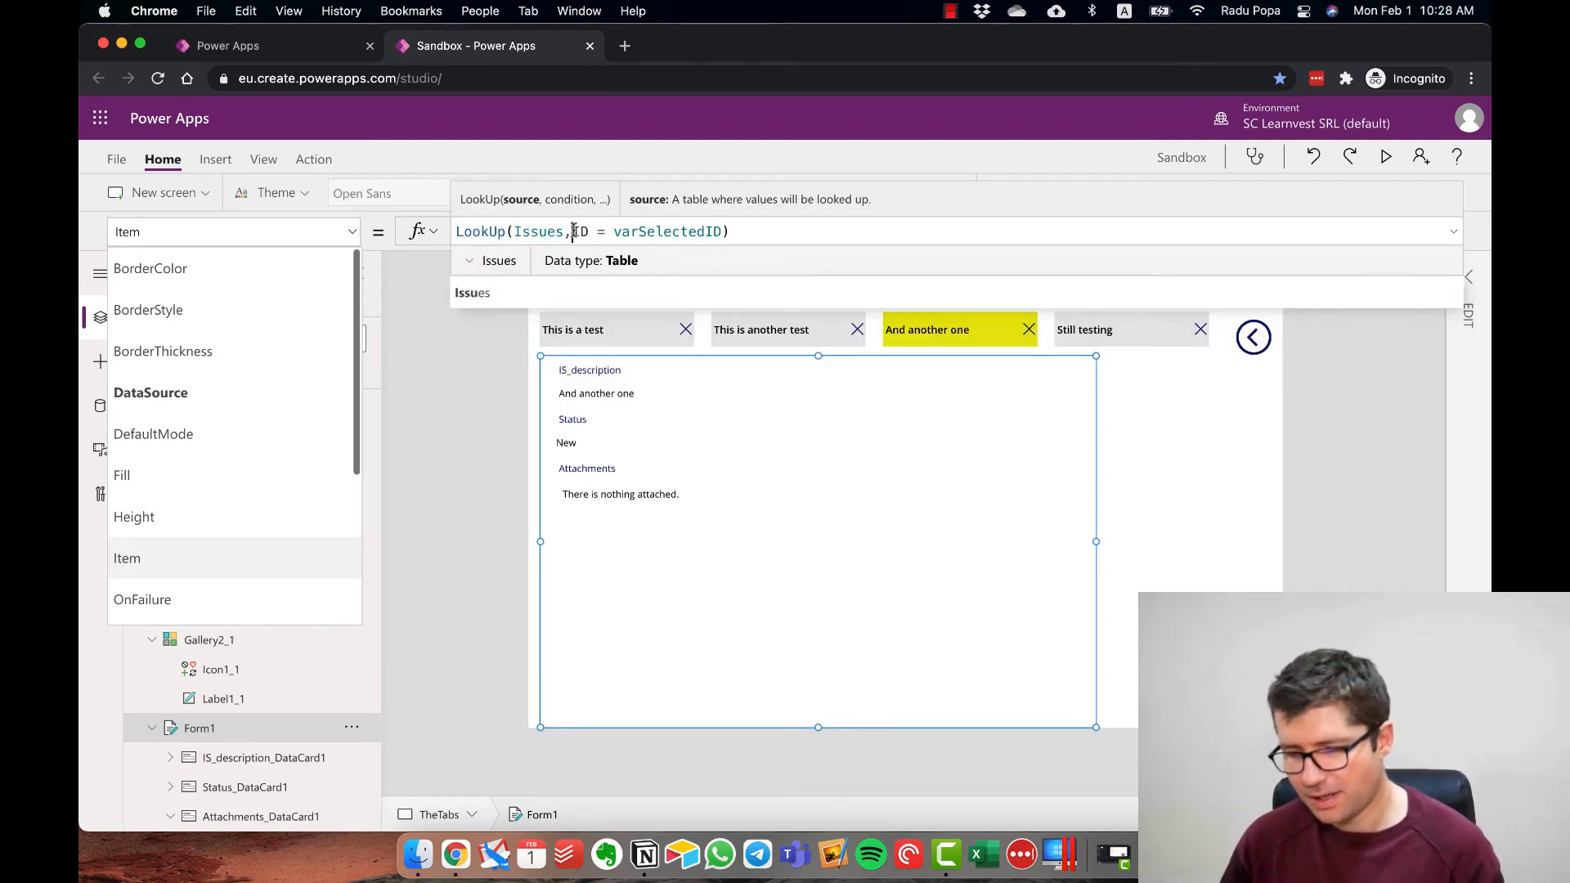
pyautogui.click(687, 231)
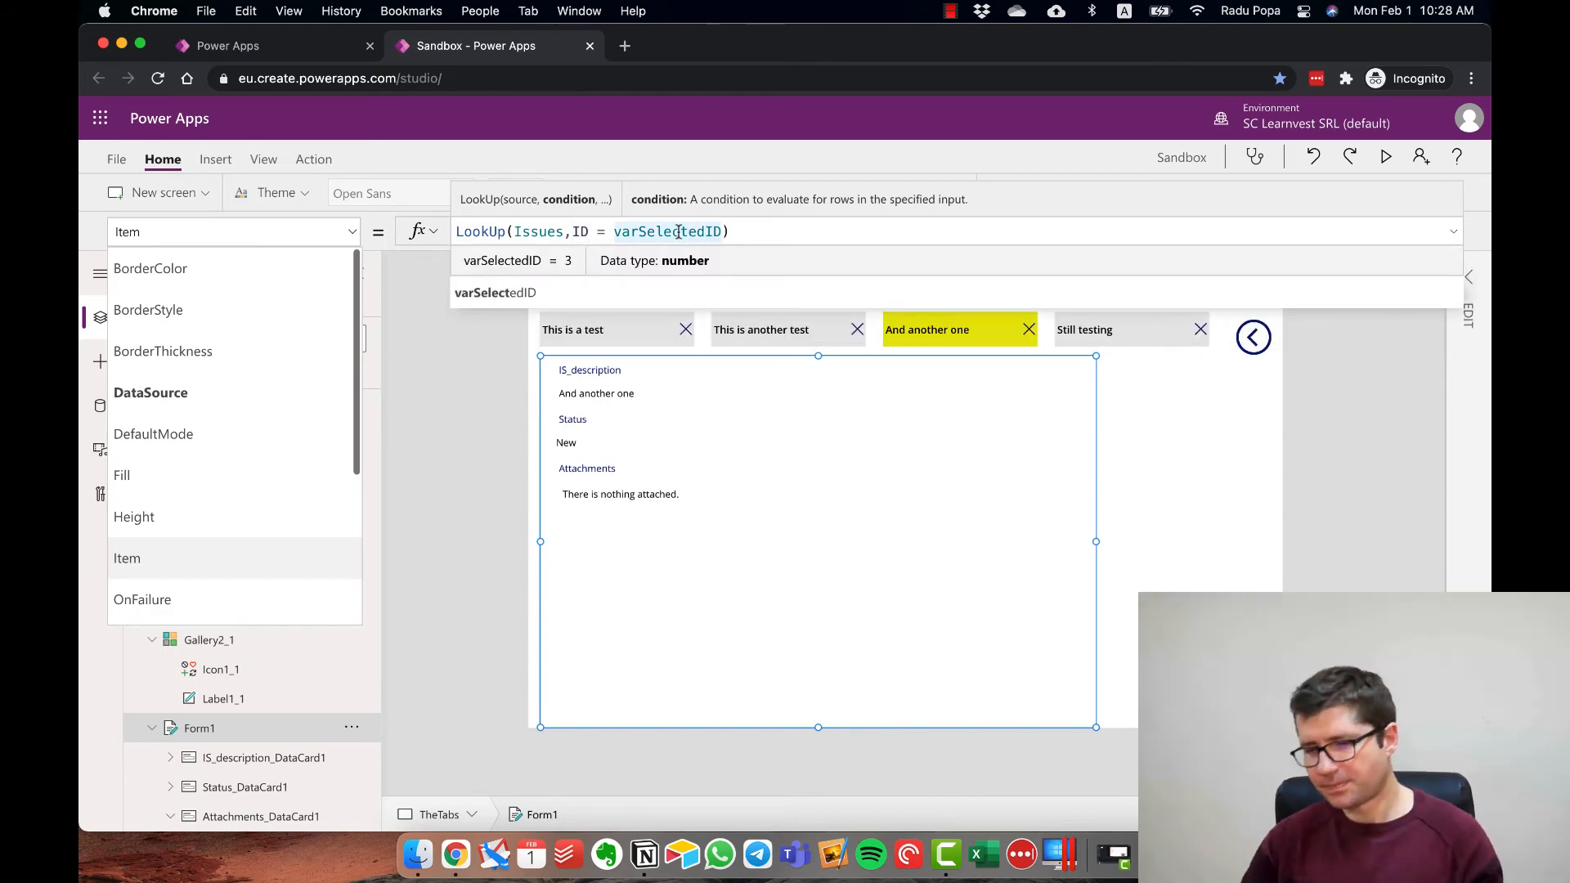
# - Show TheList screen and inspect the first row's expand icon OnSelect and the tab gallery's Items property
pyautogui.click(218, 476)
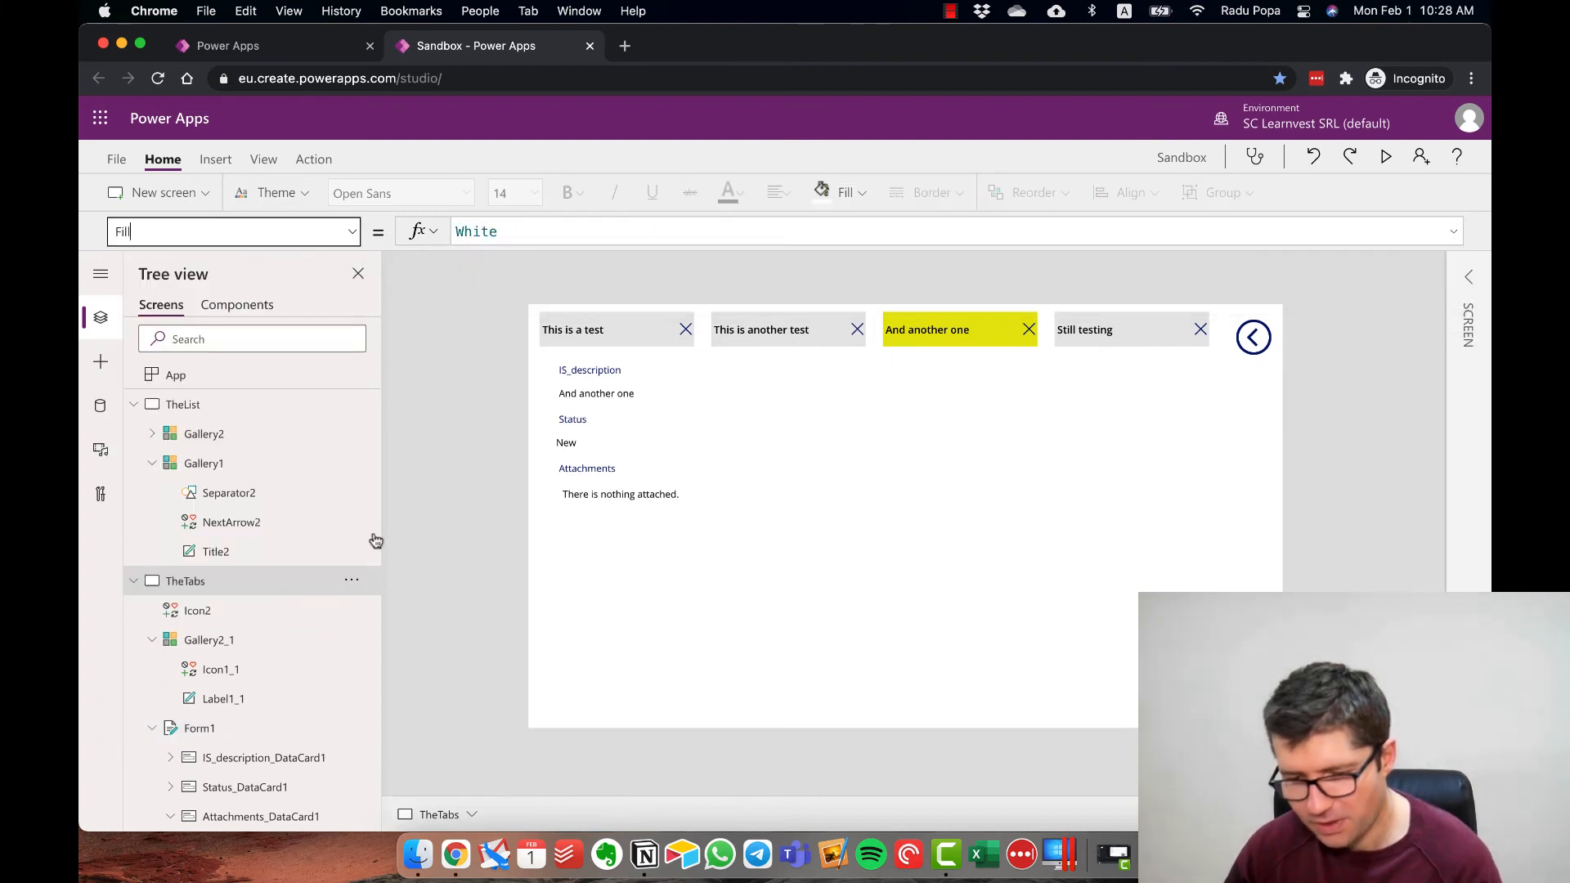
pyautogui.click(216, 406)
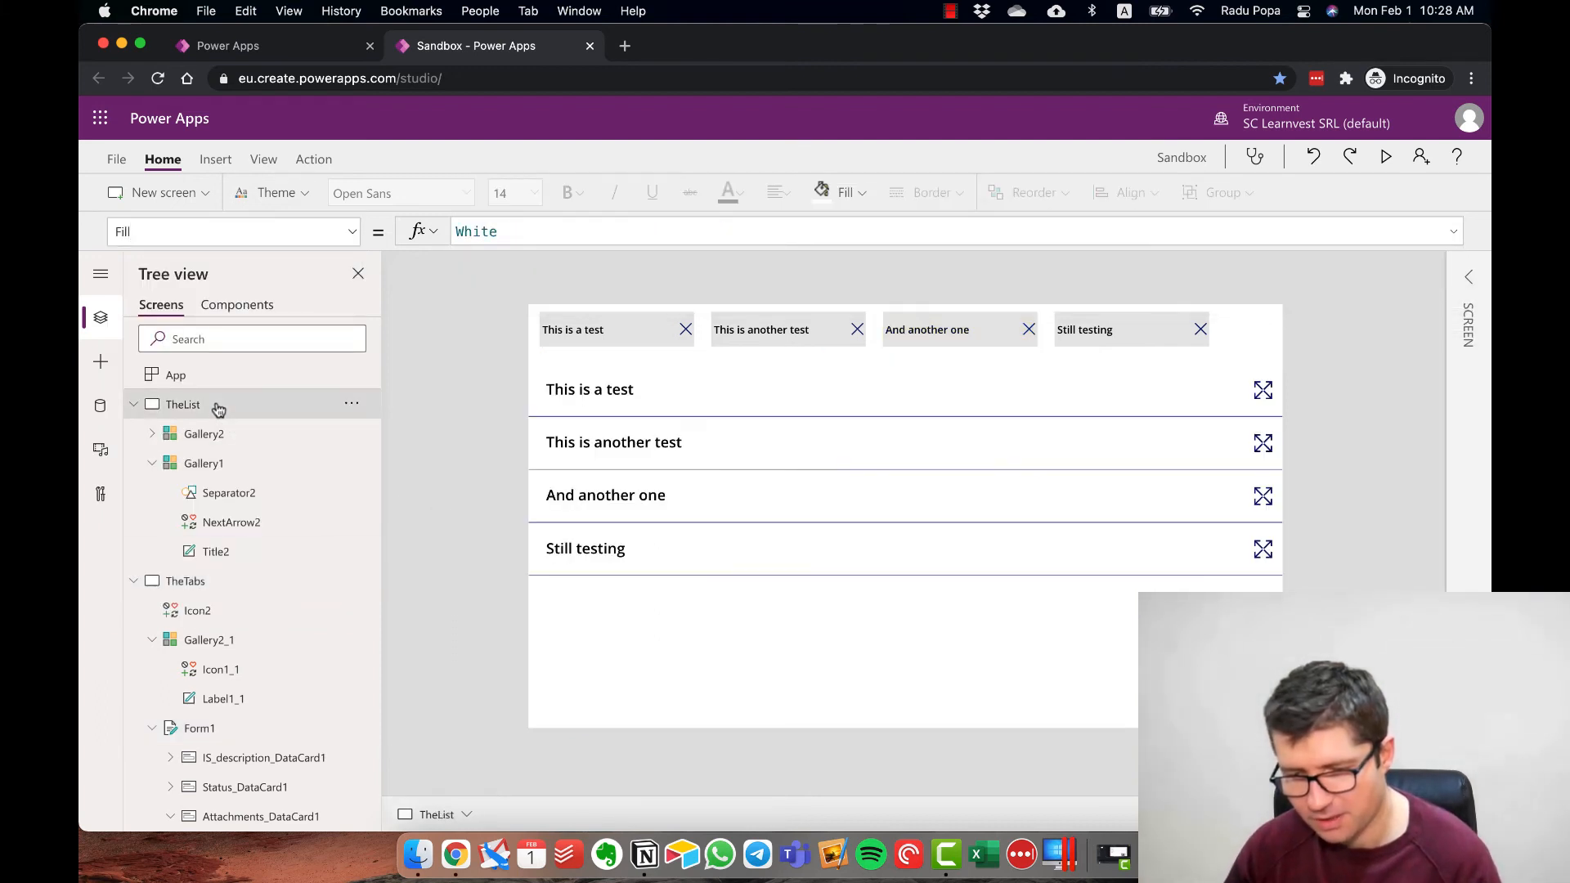
pyautogui.click(1263, 390)
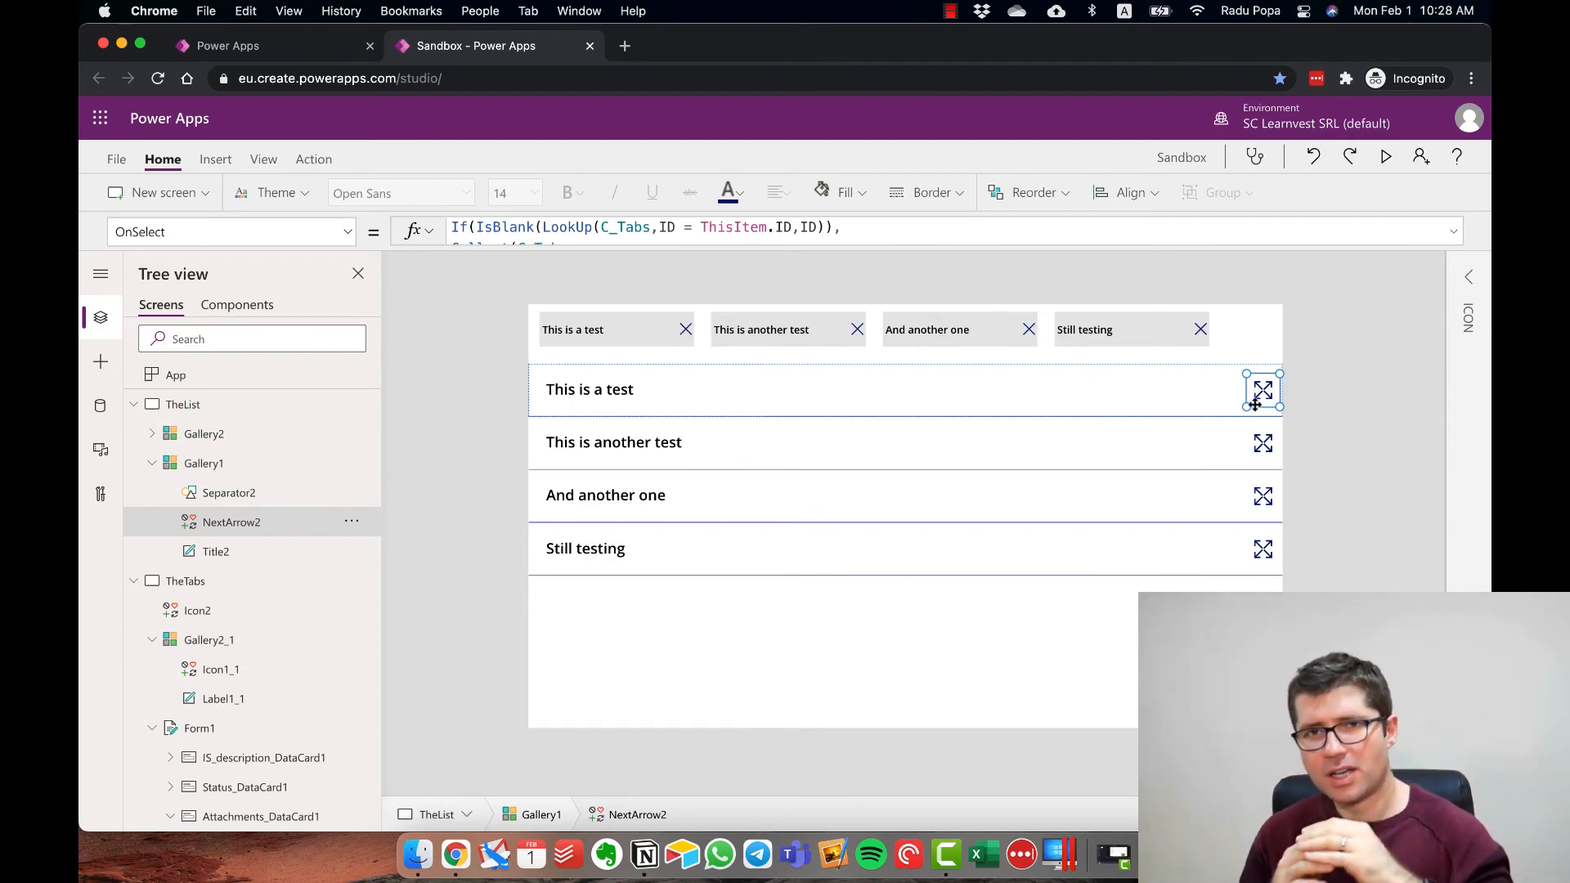
pyautogui.click(1256, 334)
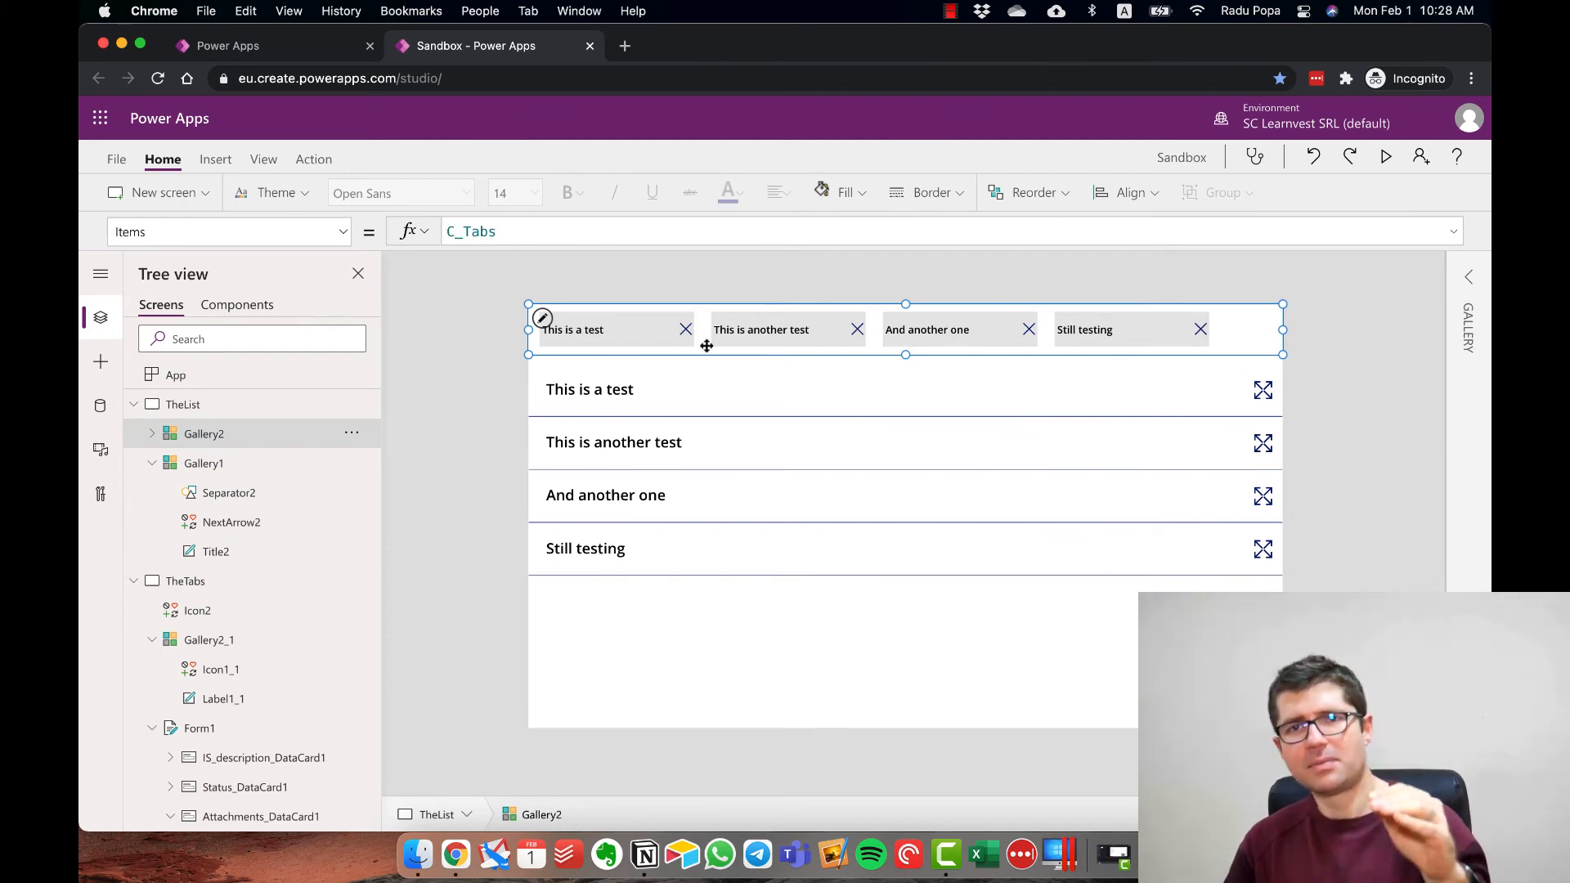
# - Display the full OnSelect formula of the tab label in TheList's tab gallery and examine it
pyautogui.click(621, 329)
pyautogui.click(221, 233)
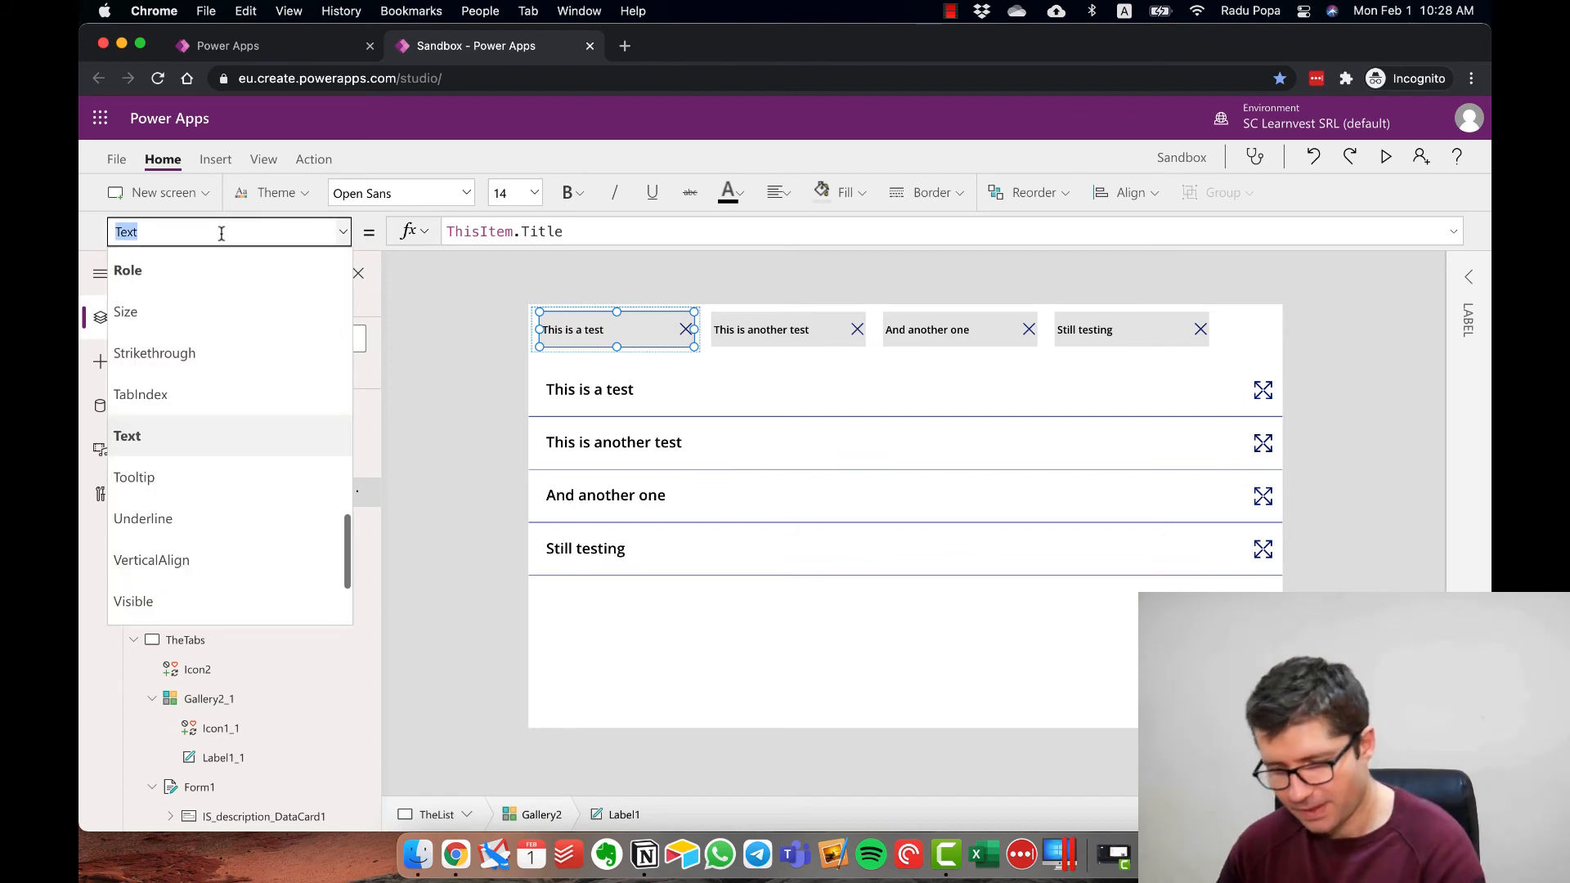
pyautogui.write('OnSelect')
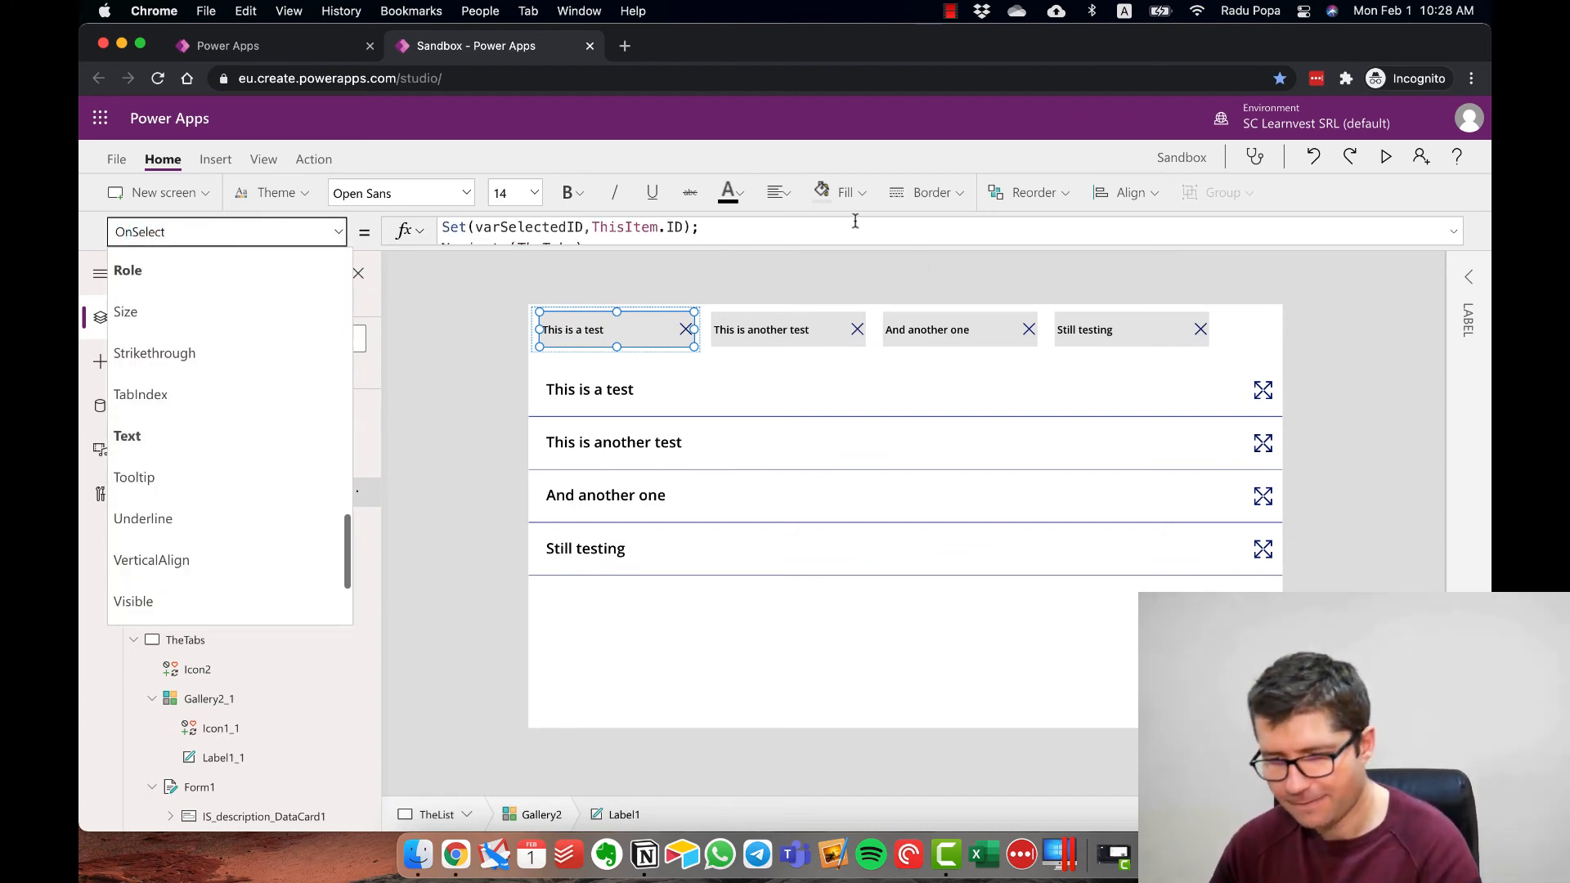
pyautogui.click(1453, 233)
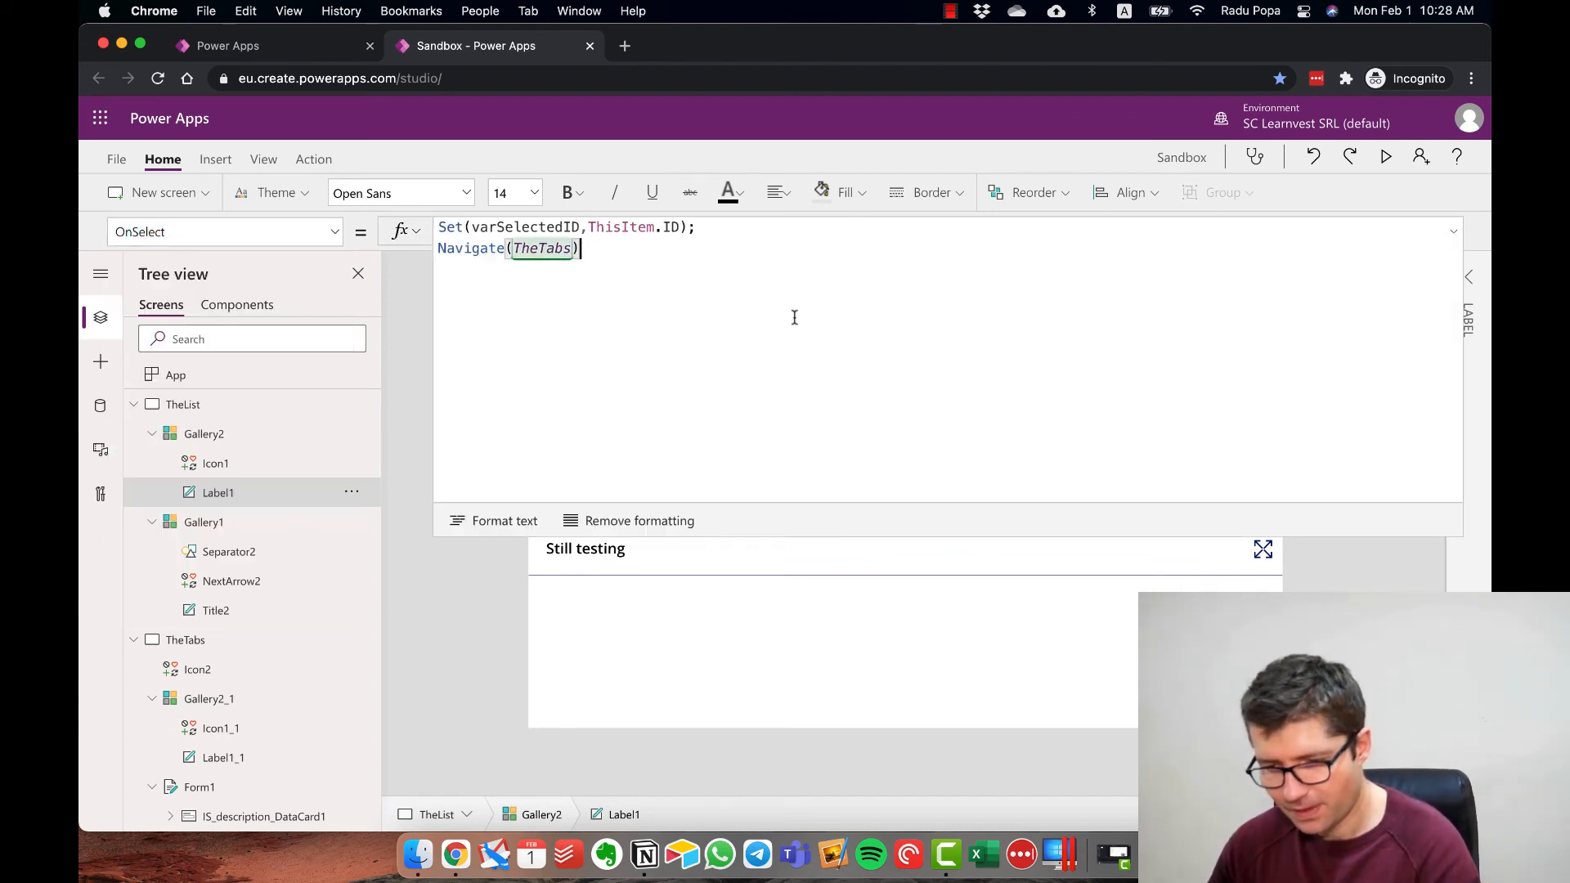
pyautogui.click(697, 228)
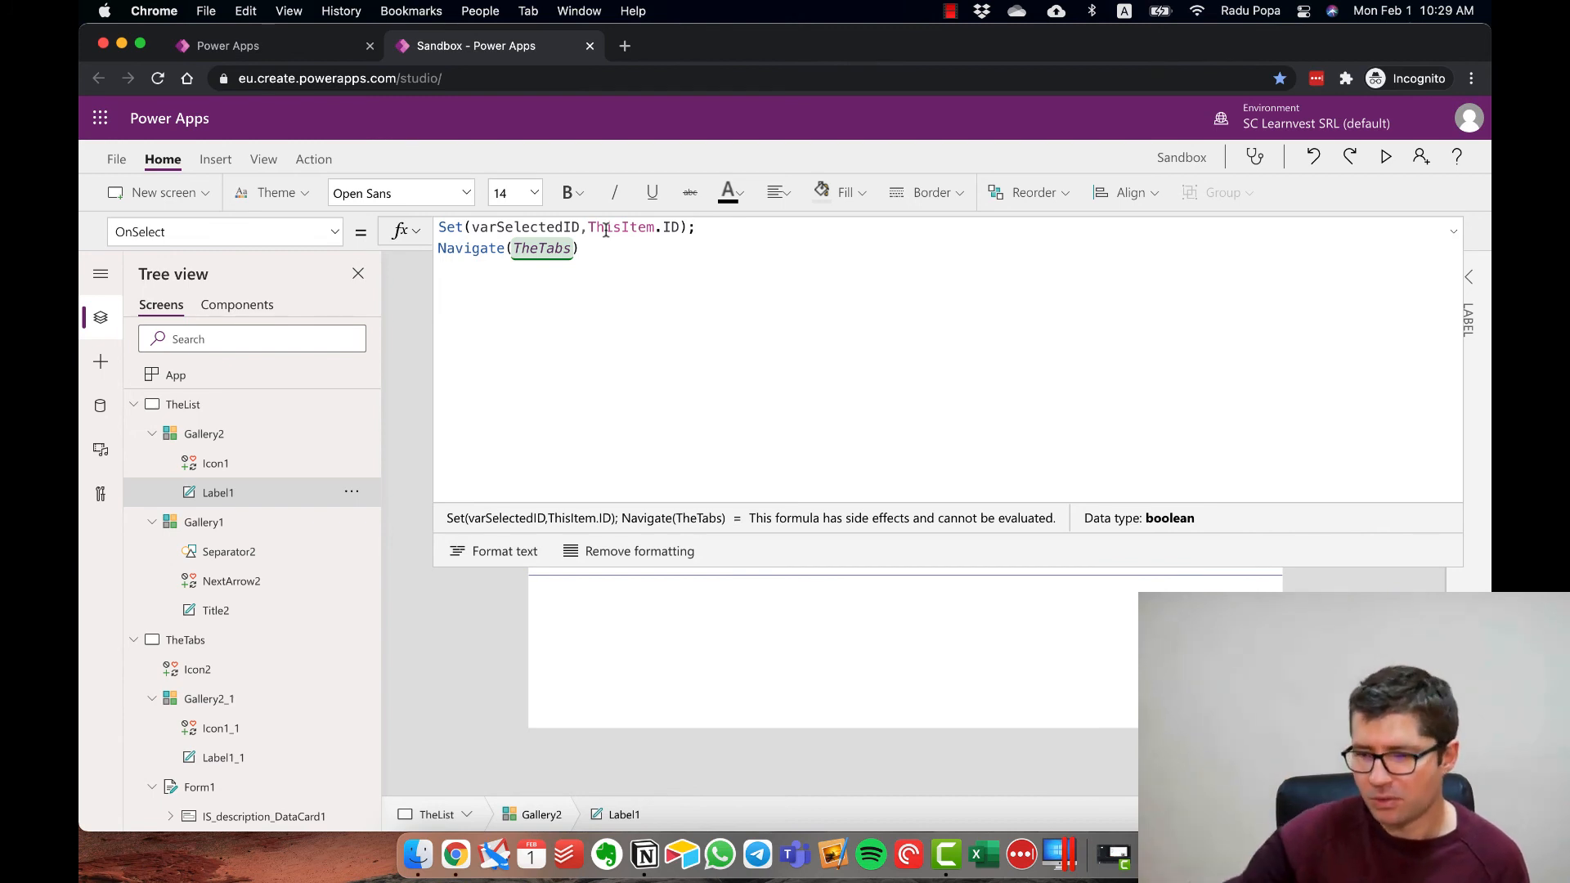
# - Preview the app, open the "This is another test" tab, and switch through "And another one" to "Still testing"
pyautogui.click(1386, 157)
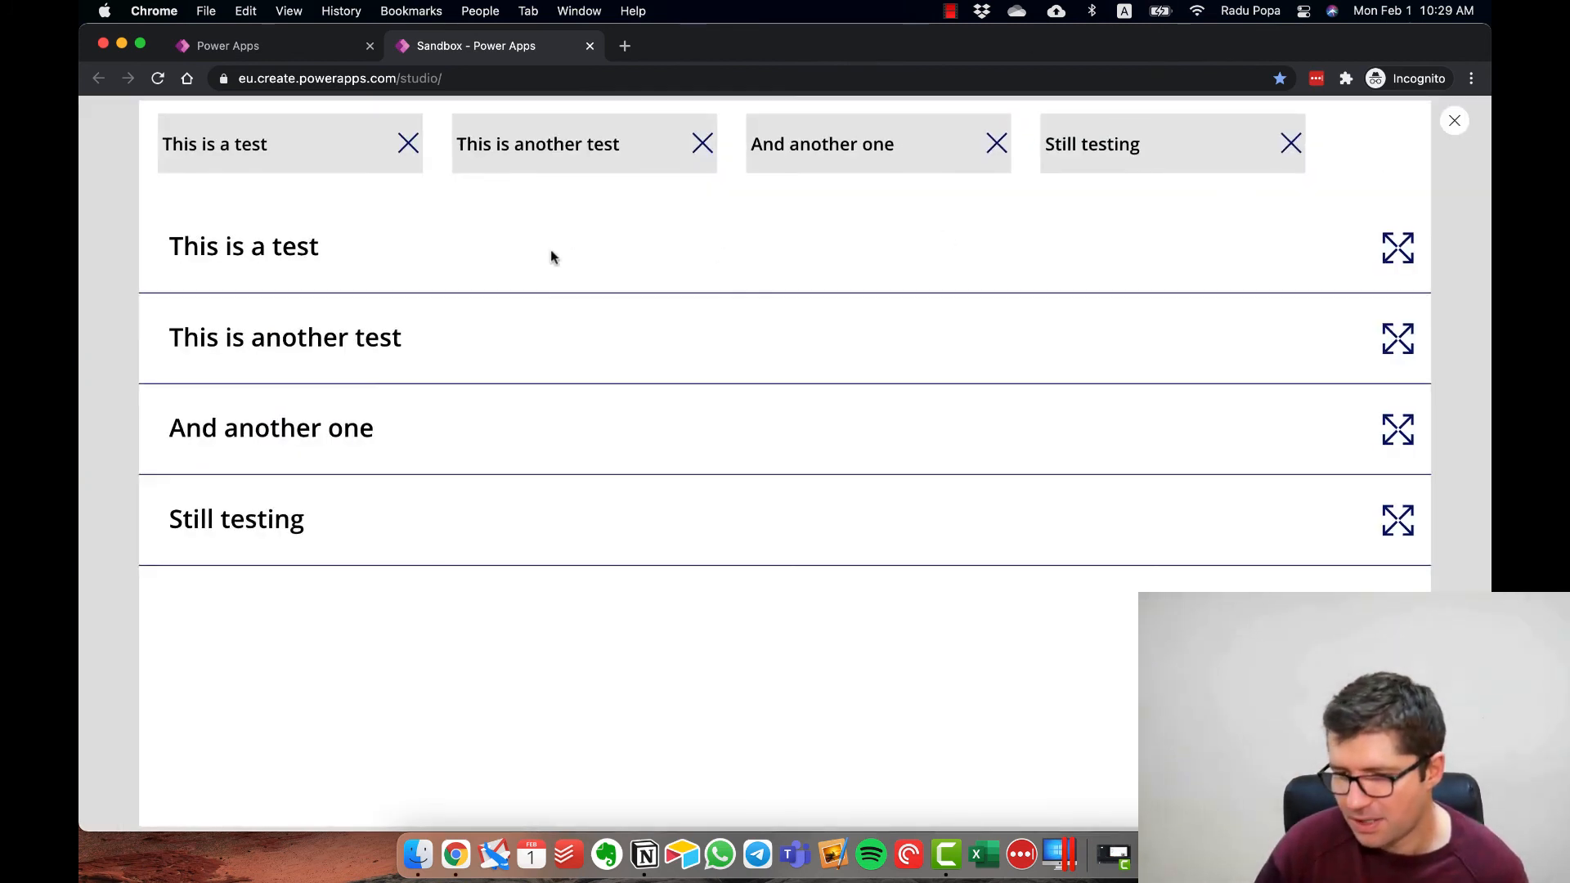
pyautogui.click(537, 121)
pyautogui.click(872, 152)
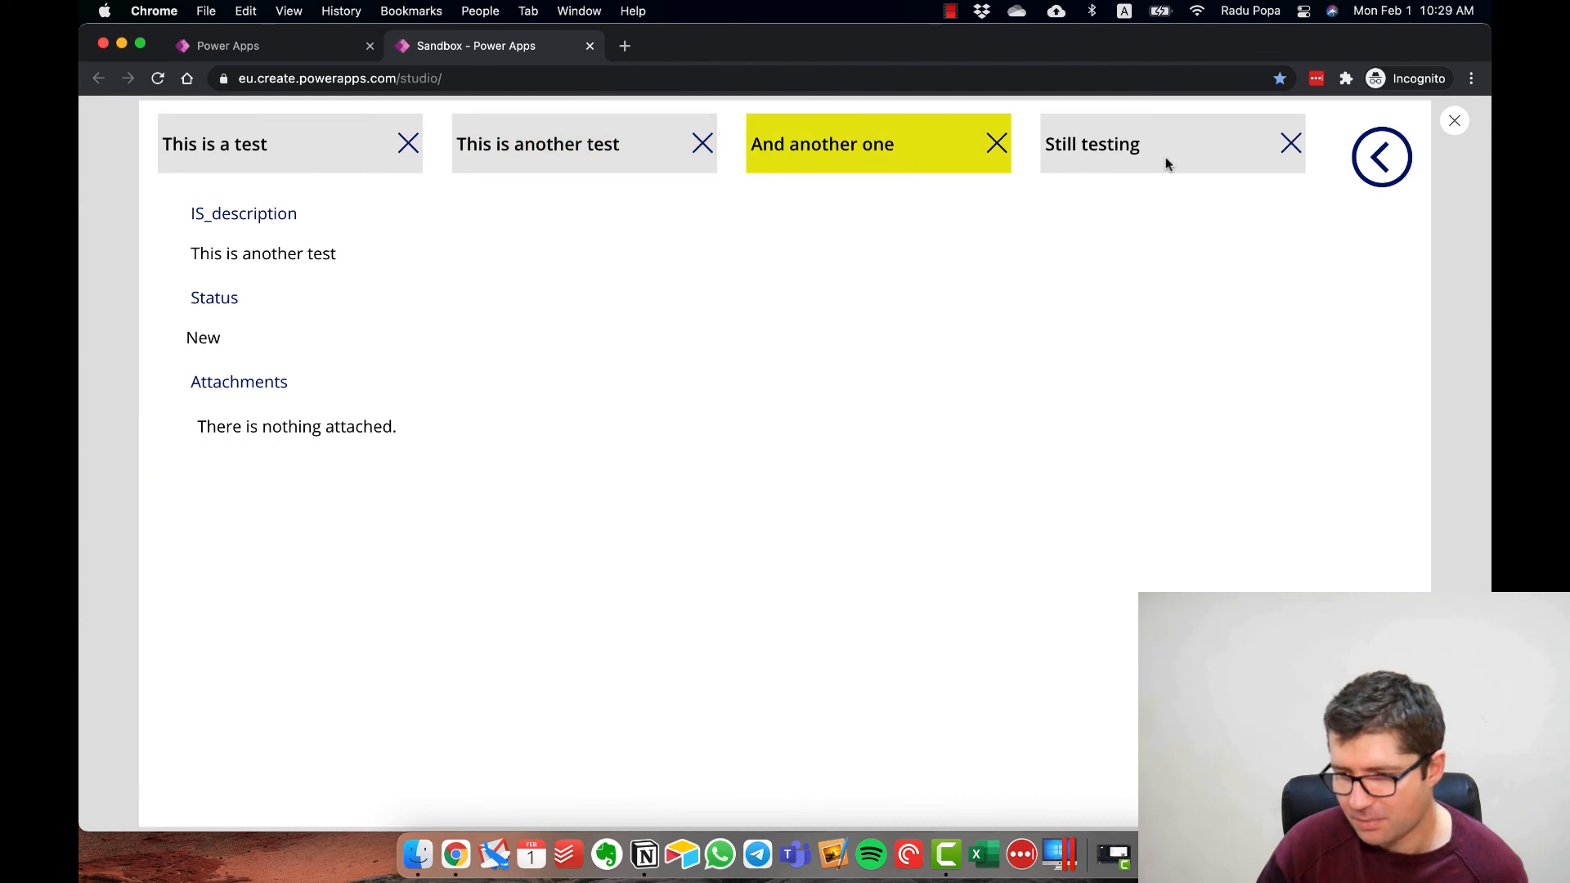
pyautogui.click(1186, 154)
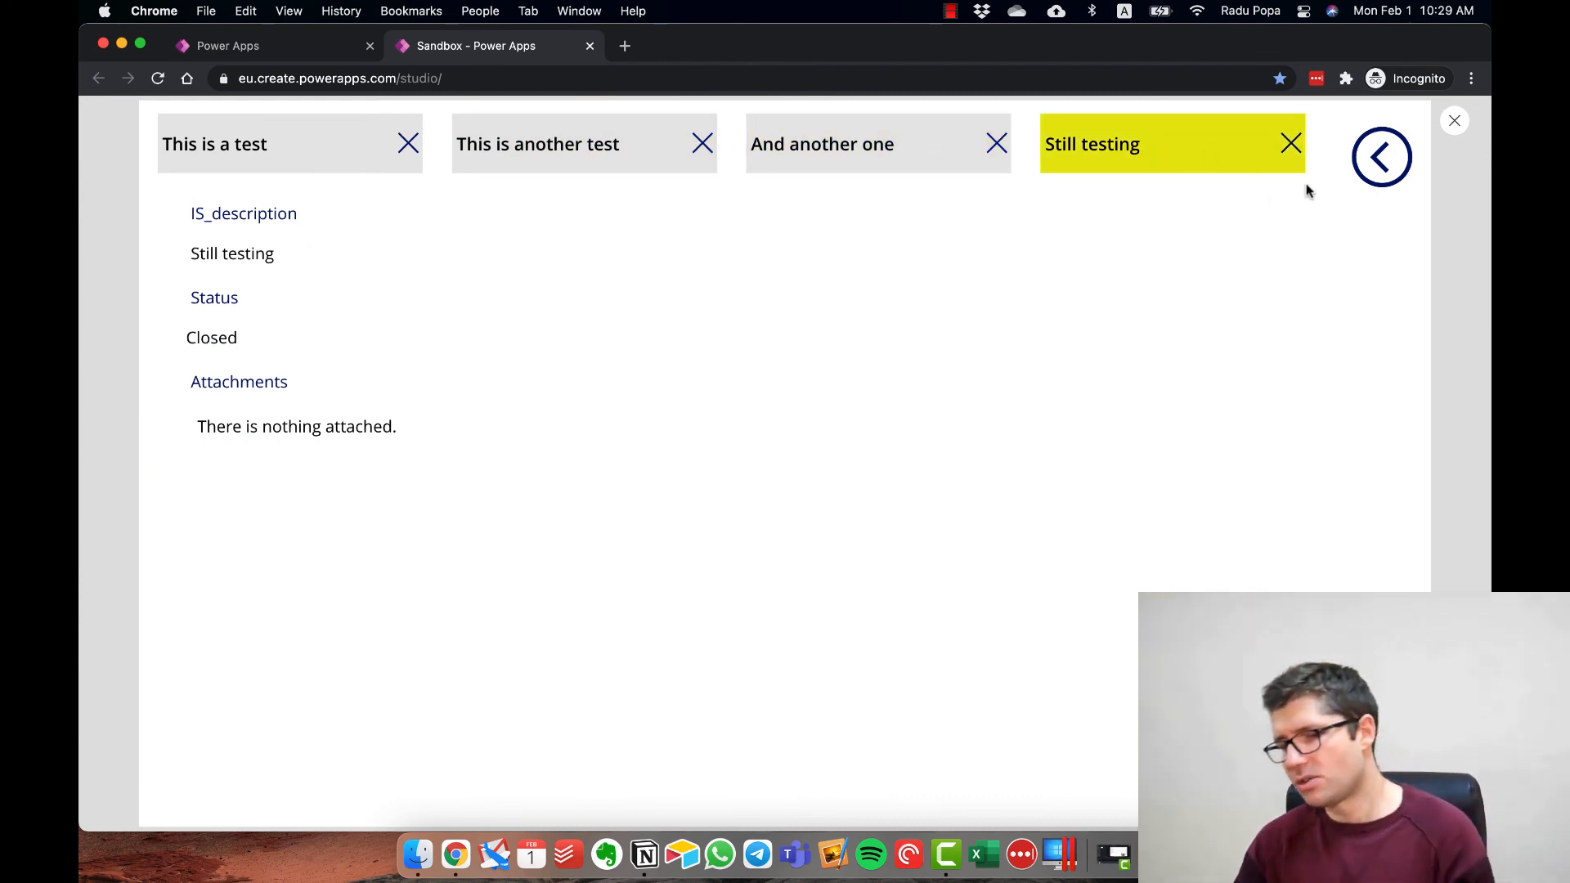
# - Close the "Still testing", "And another one" and "This is another test" tabs and exit preview
pyautogui.click(1288, 145)
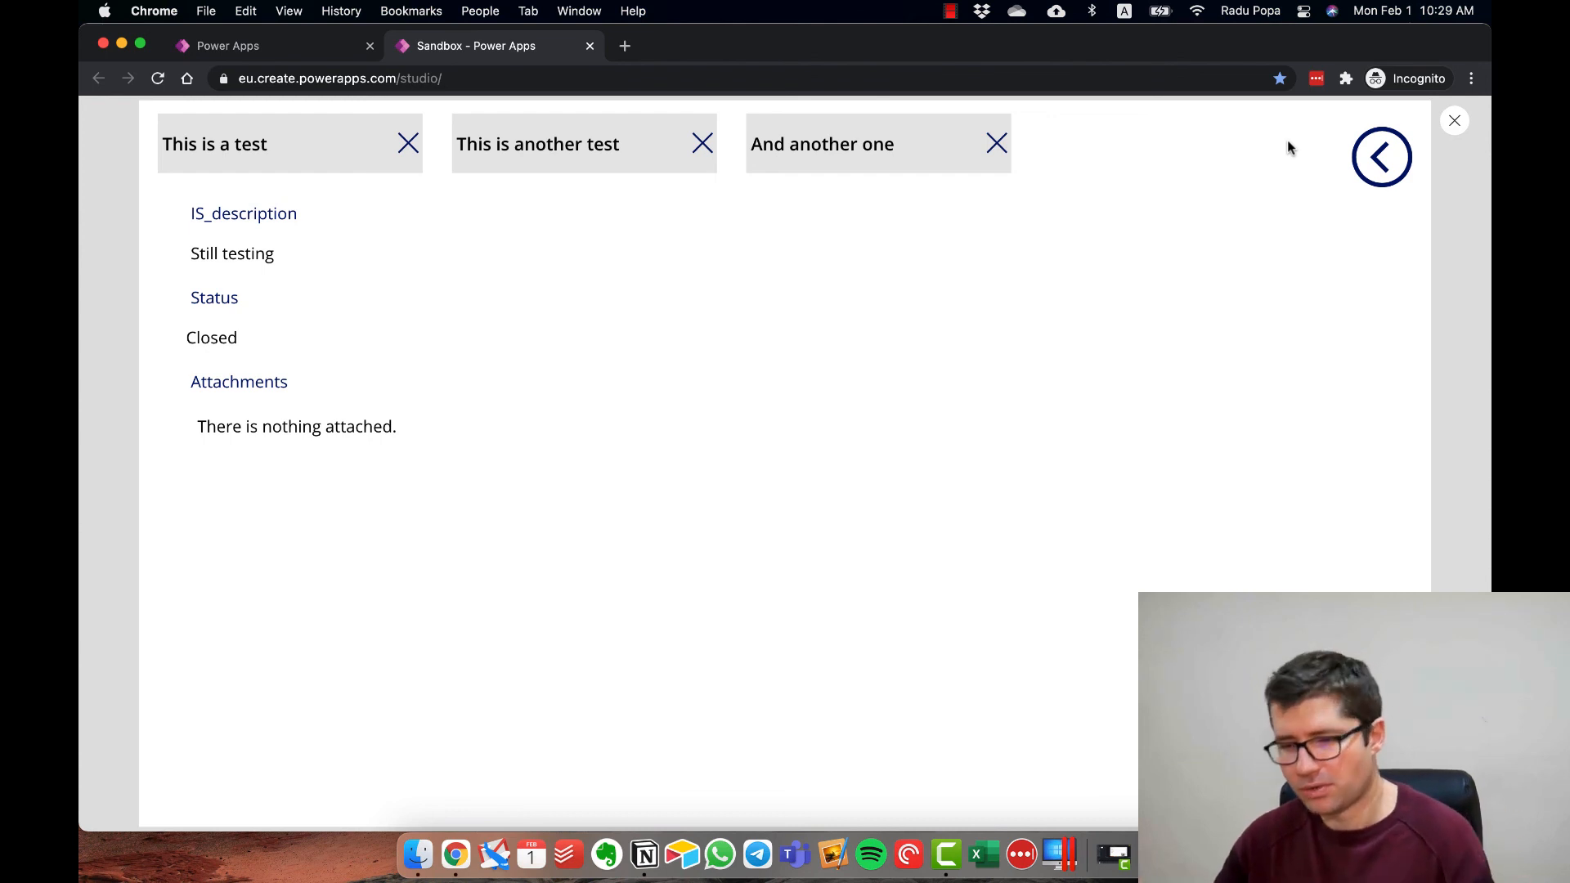
pyautogui.click(994, 145)
pyautogui.click(702, 145)
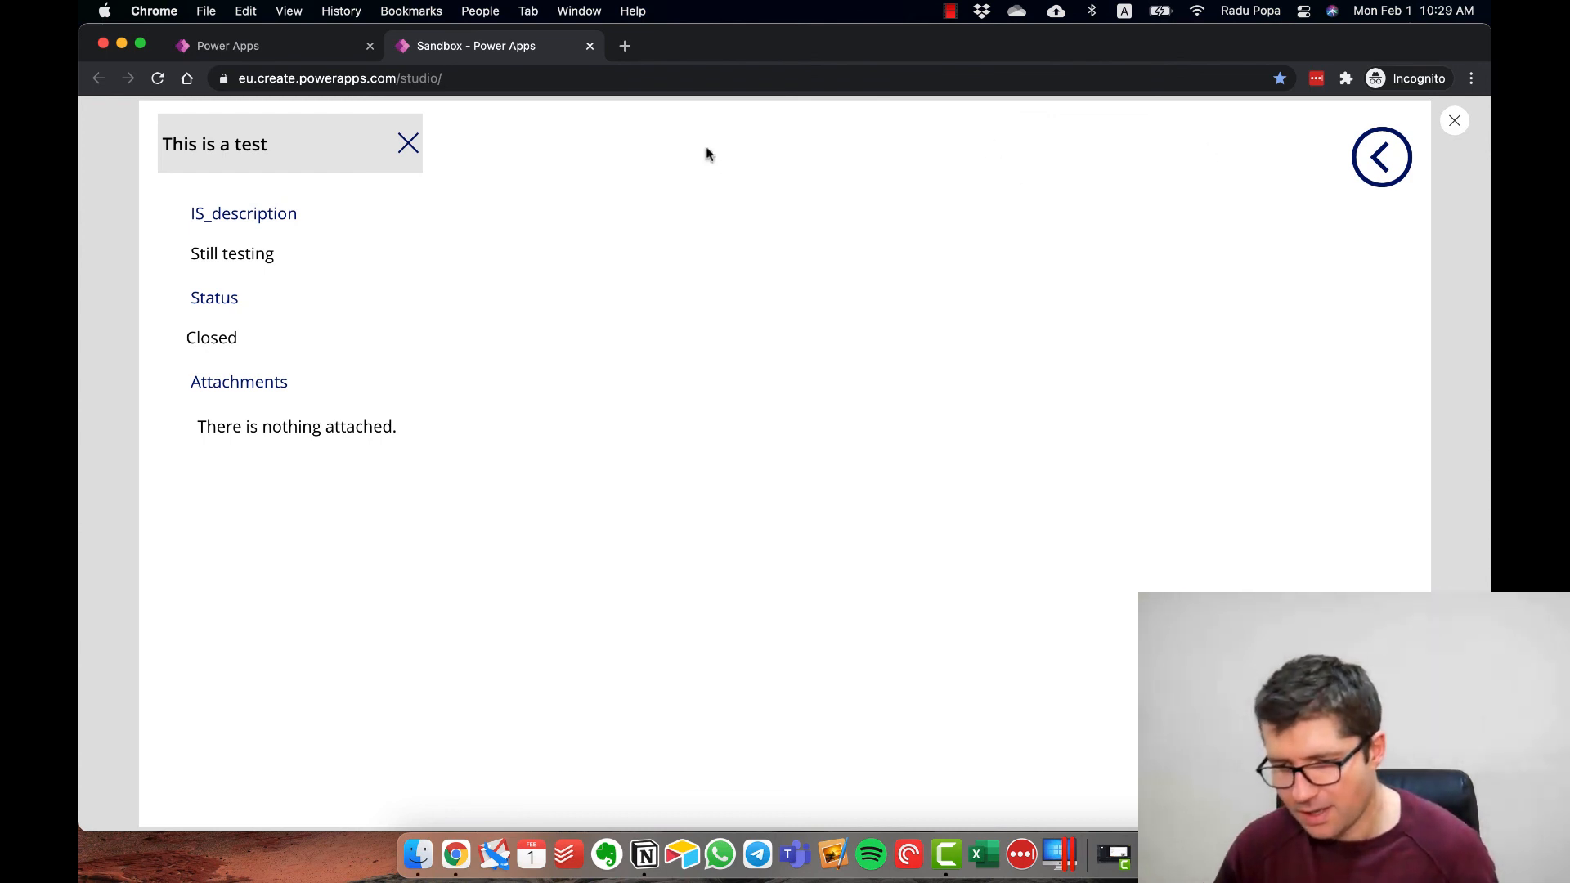
pyautogui.click(1455, 121)
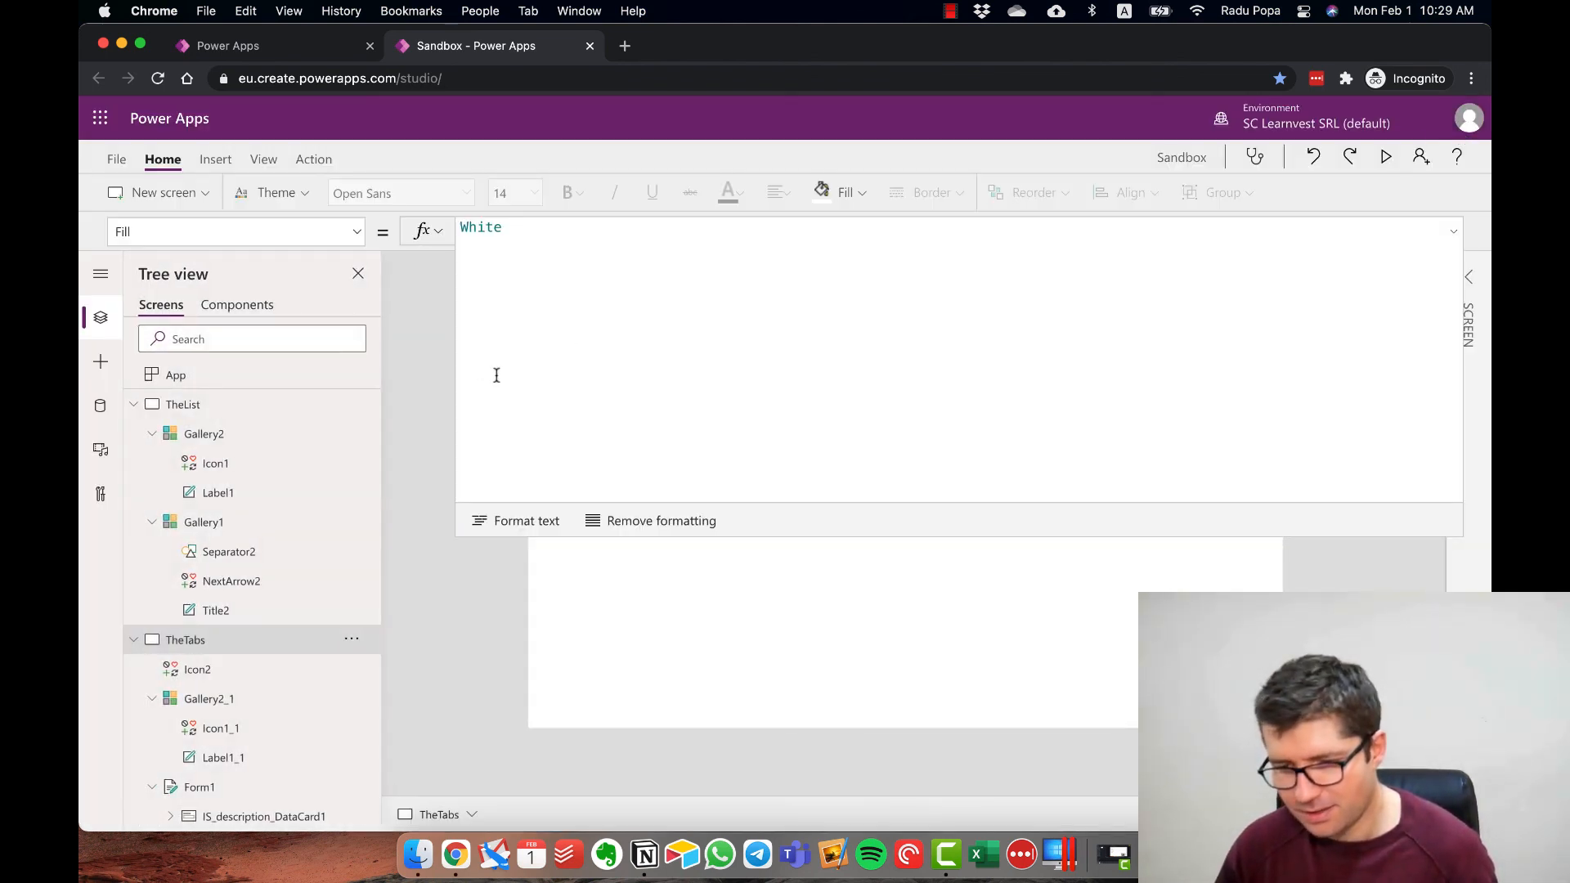
# - Collapse the expanded formula area and inspect the OnSelect formulas of the remaining tab's label and close icon
pyautogui.click(1453, 232)
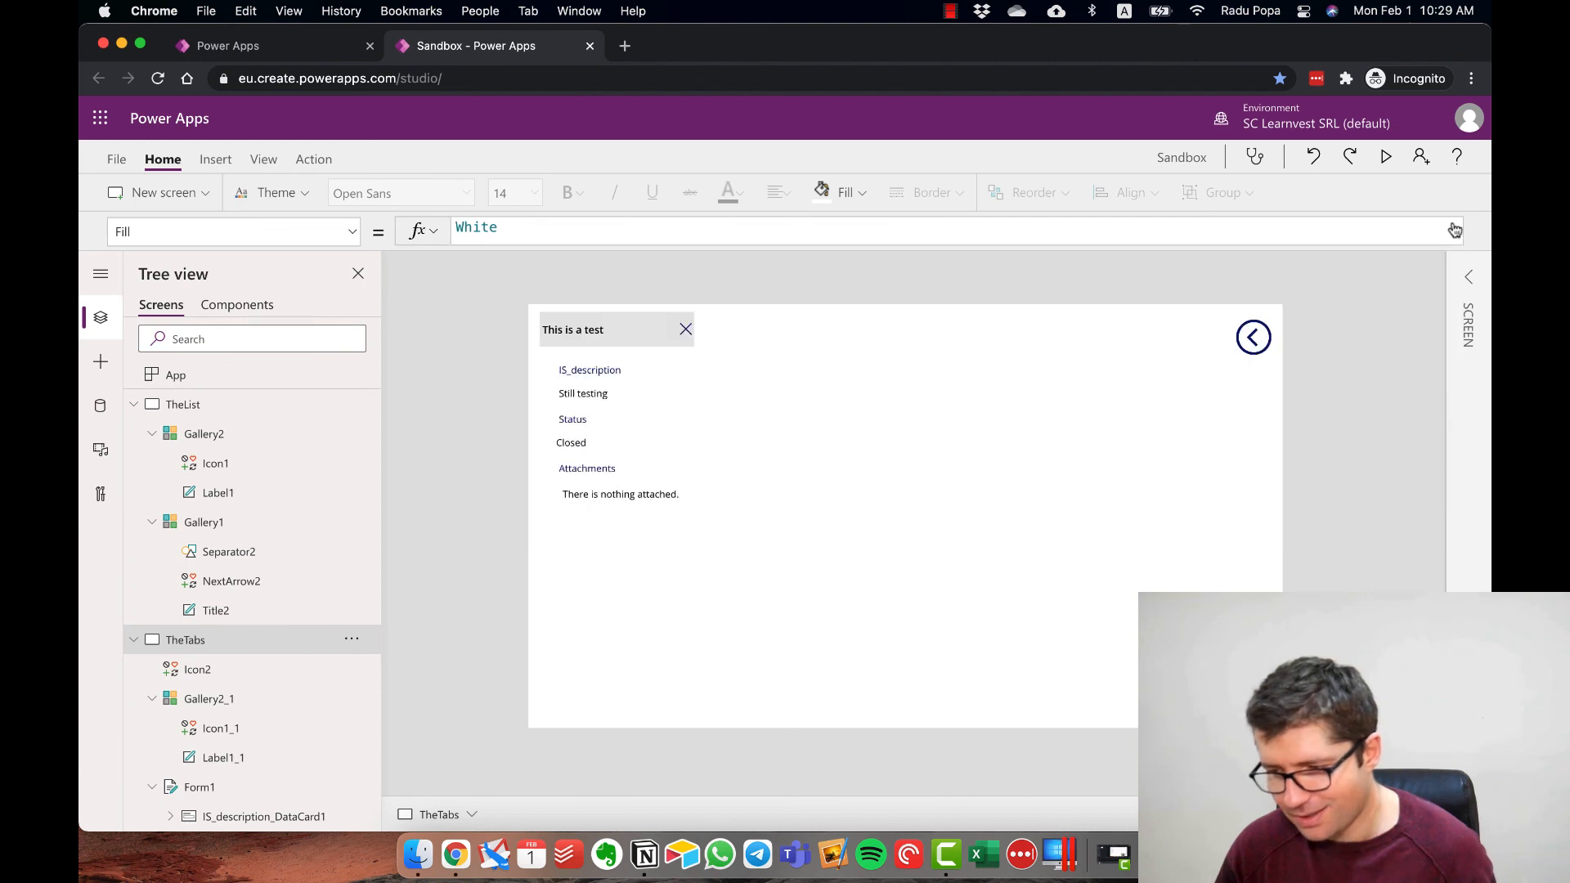
pyautogui.click(664, 333)
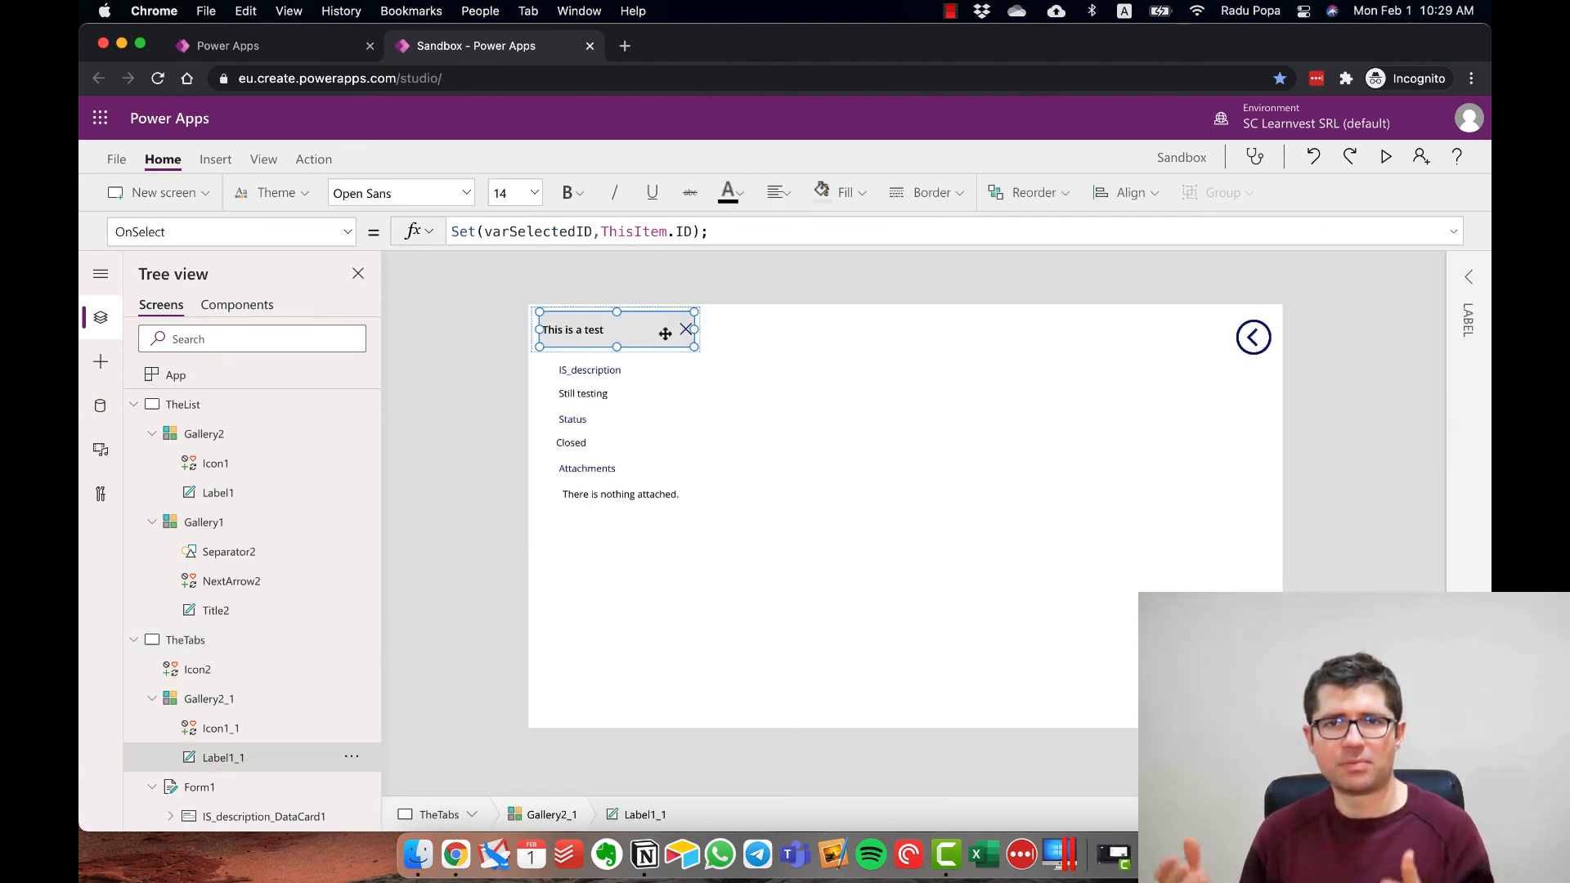
pyautogui.click(685, 328)
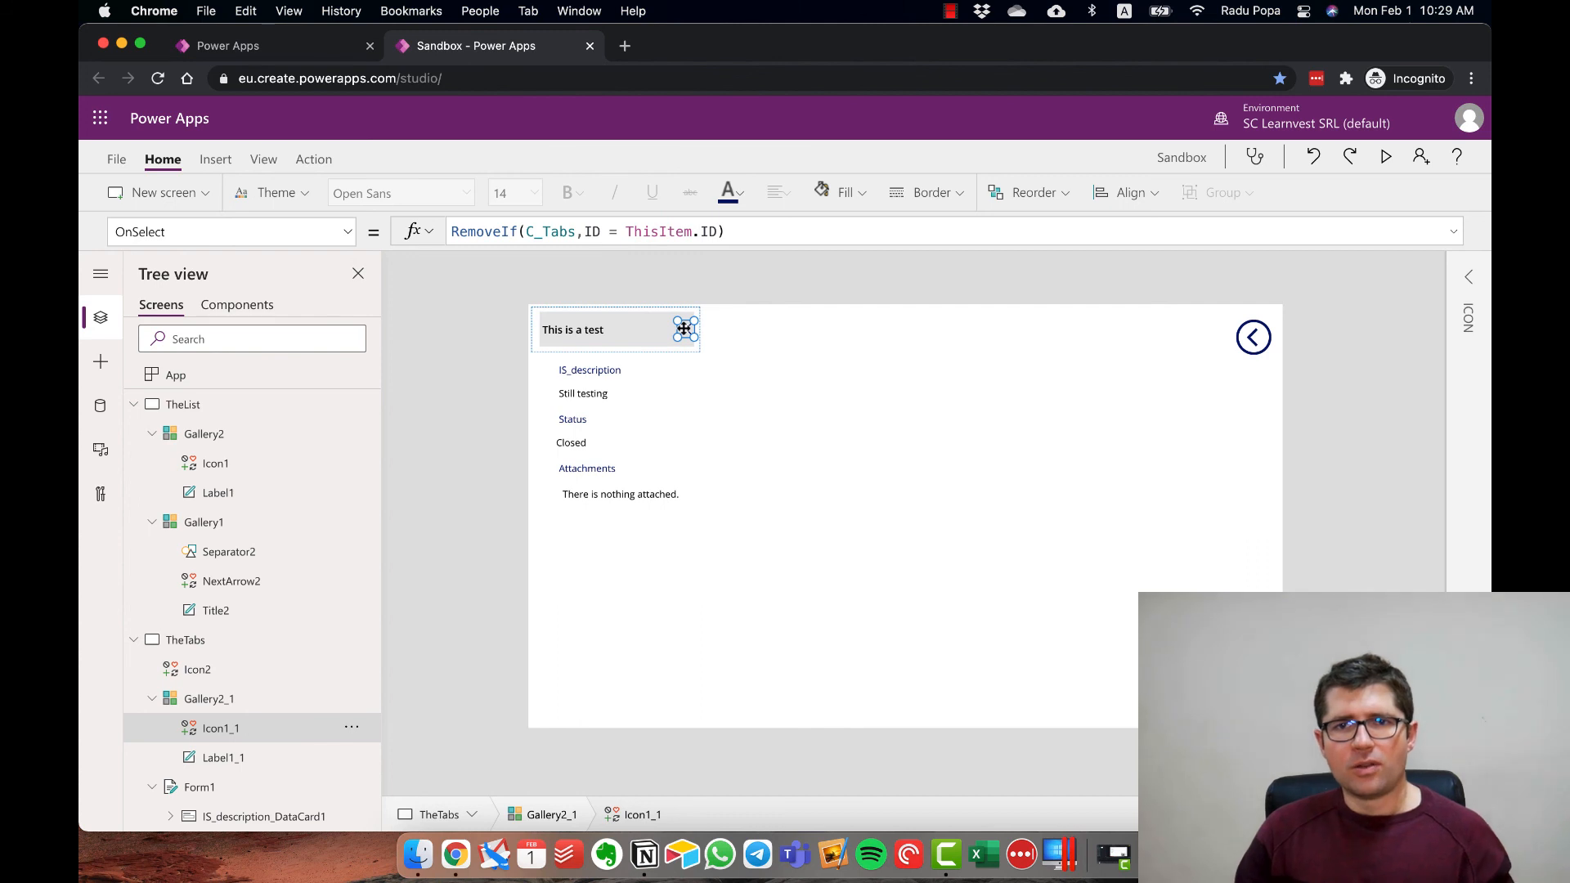